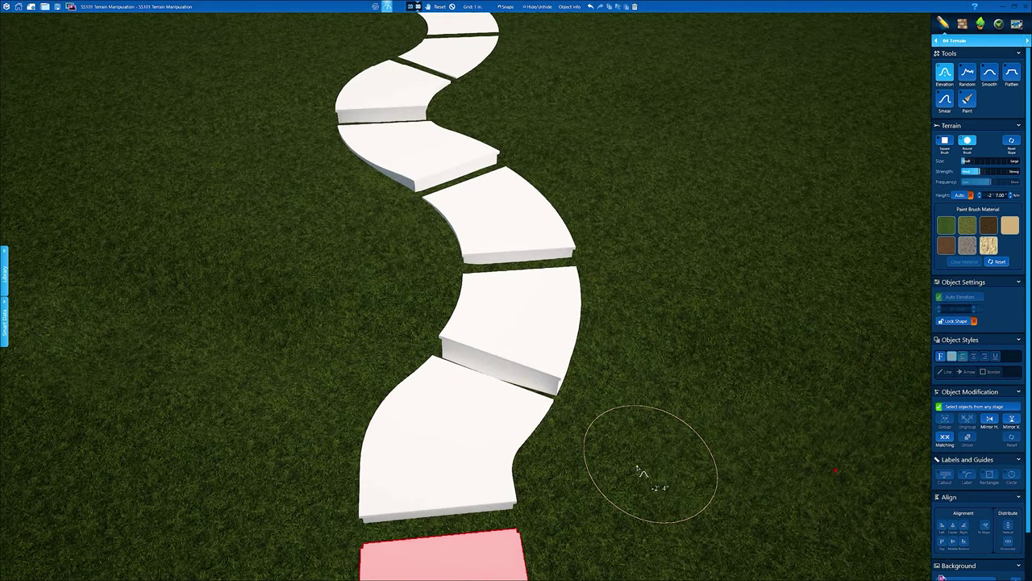
Step: Smooth the sloping ground on the pool side of the lower curved steps with a slightly larger round Smooth brush
middle_drag(430, 419, 510, 350)
right_drag(511, 352, 454, 419)
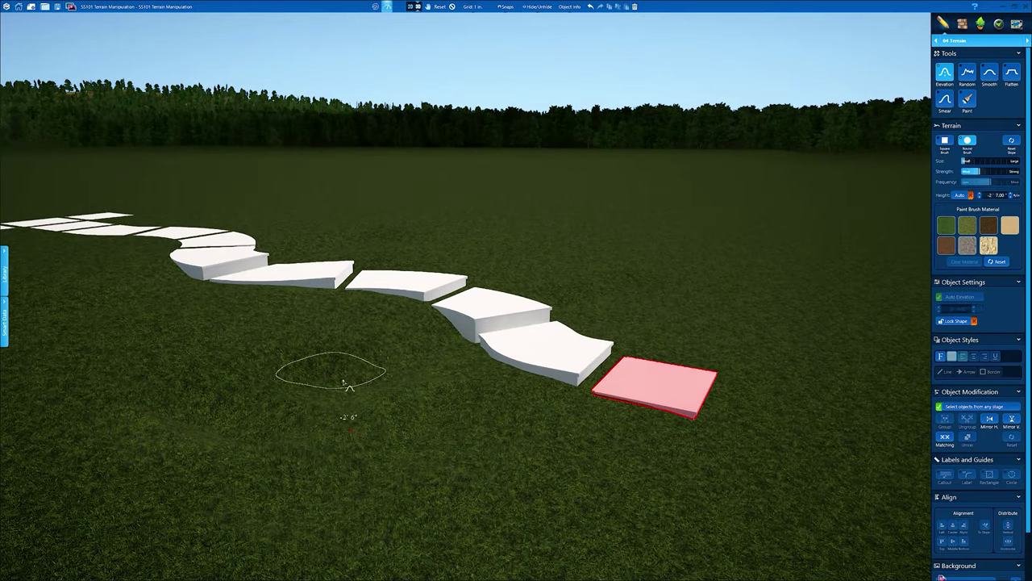
right_drag(343, 383, 633, 350)
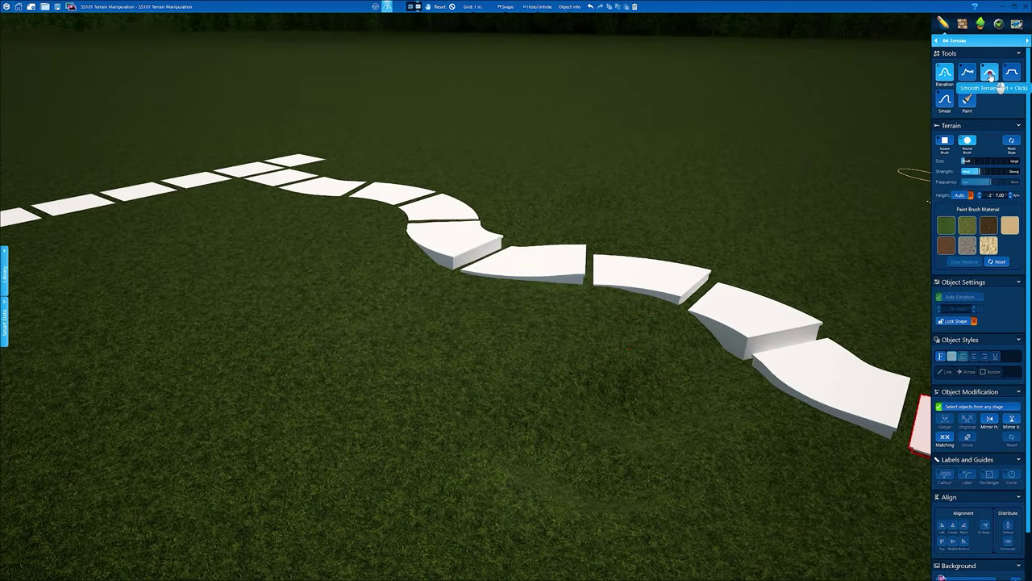
right_drag(602, 300, 622, 338)
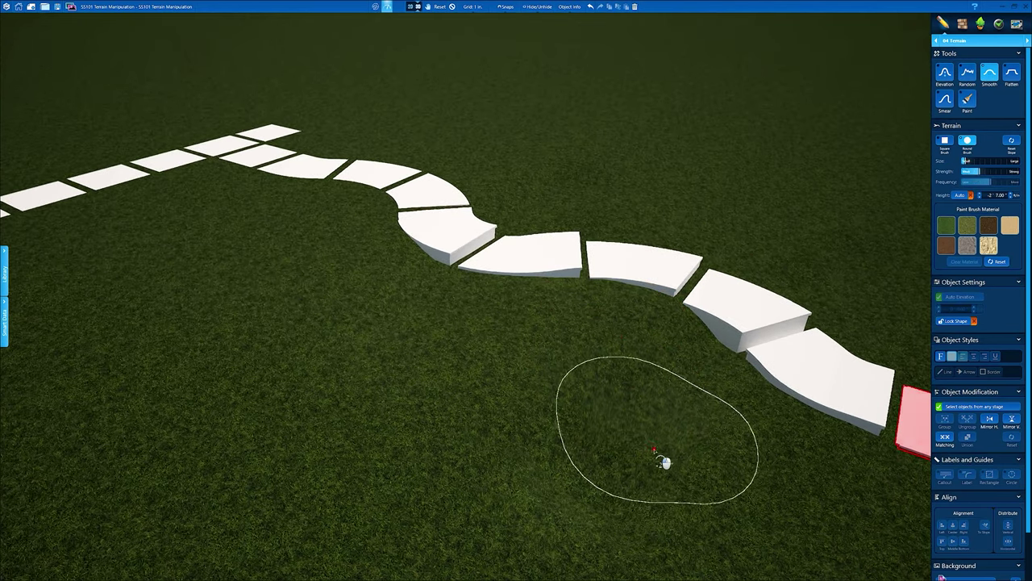
right_drag(708, 495, 659, 407)
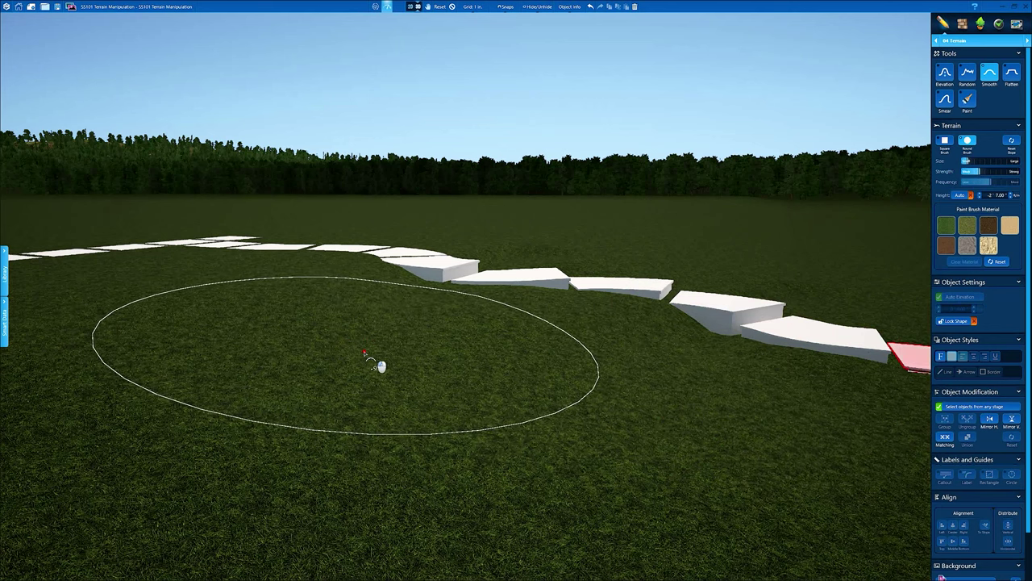
mouse_move(696, 438)
right_down()
mouse_move(633, 424)
mouse_move(659, 450)
mouse_move(627, 428)
right_up()
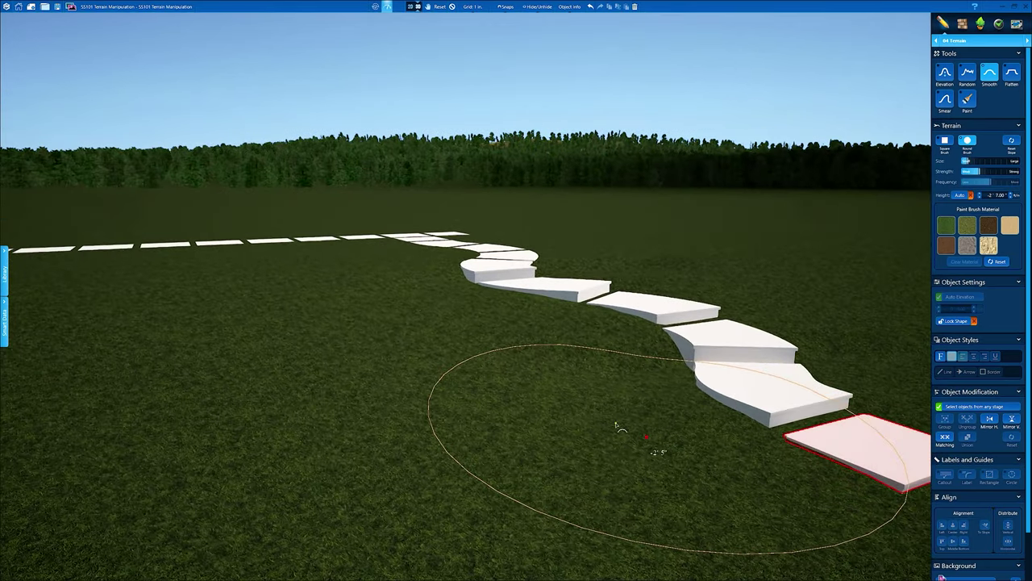
mouse_move(576, 369)
right_down()
mouse_move(484, 415)
mouse_move(483, 447)
right_up()
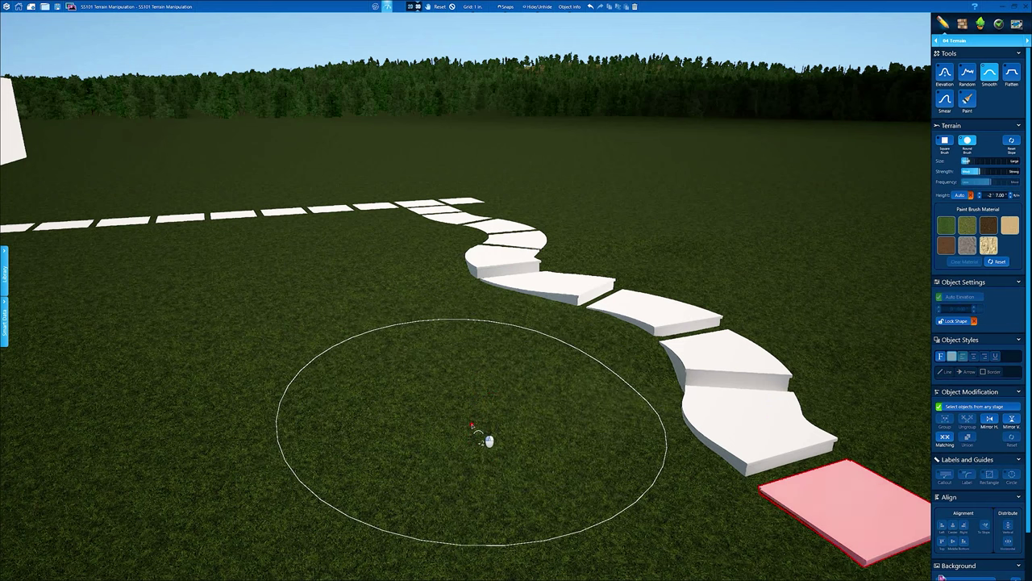
Step: Smooth the terrain along the lower curved steps on the side facing away from the pool, right up to the step edges
middle_drag(579, 380, 621, 410)
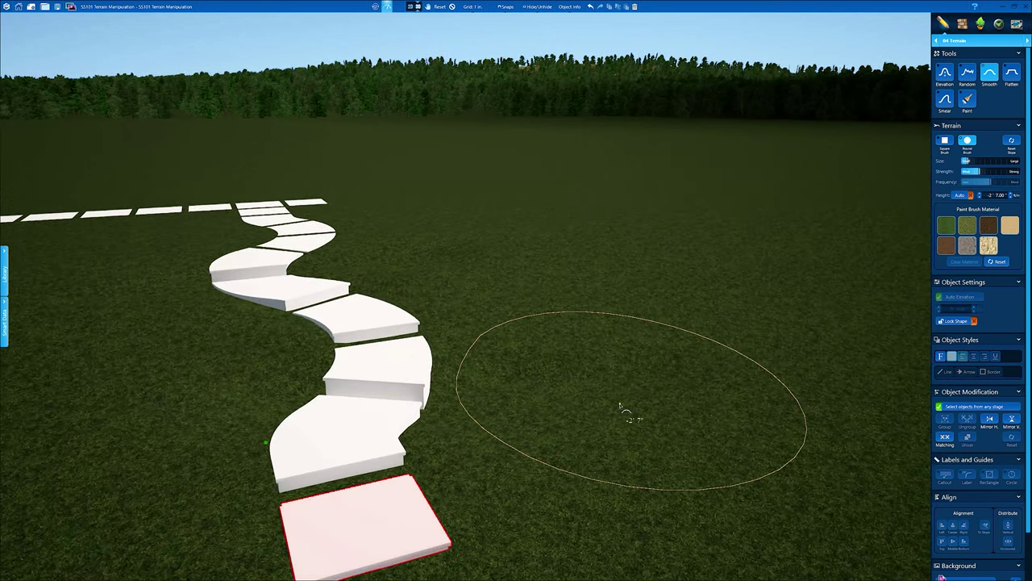
right_drag(611, 413, 617, 427)
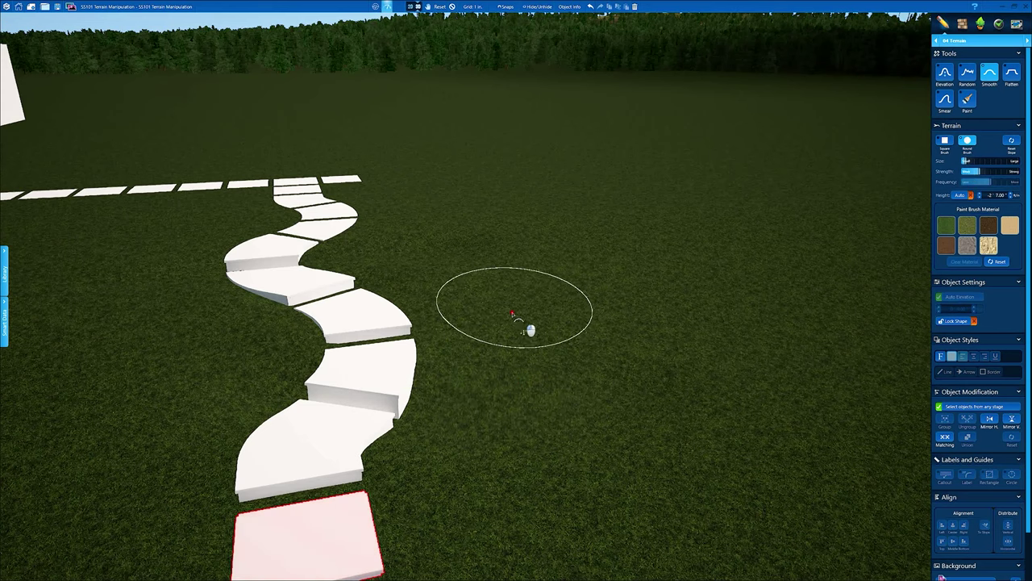
mouse_move(505, 430)
right_down()
mouse_move(511, 391)
mouse_move(490, 371)
mouse_move(486, 384)
right_up()
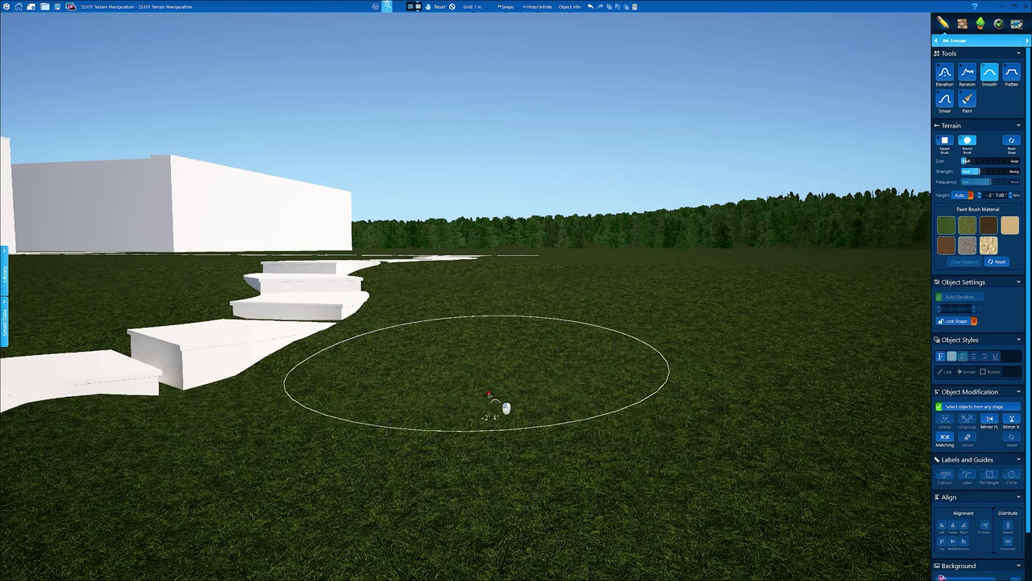
middle_drag(525, 382, 651, 308)
right_drag(529, 416, 546, 431)
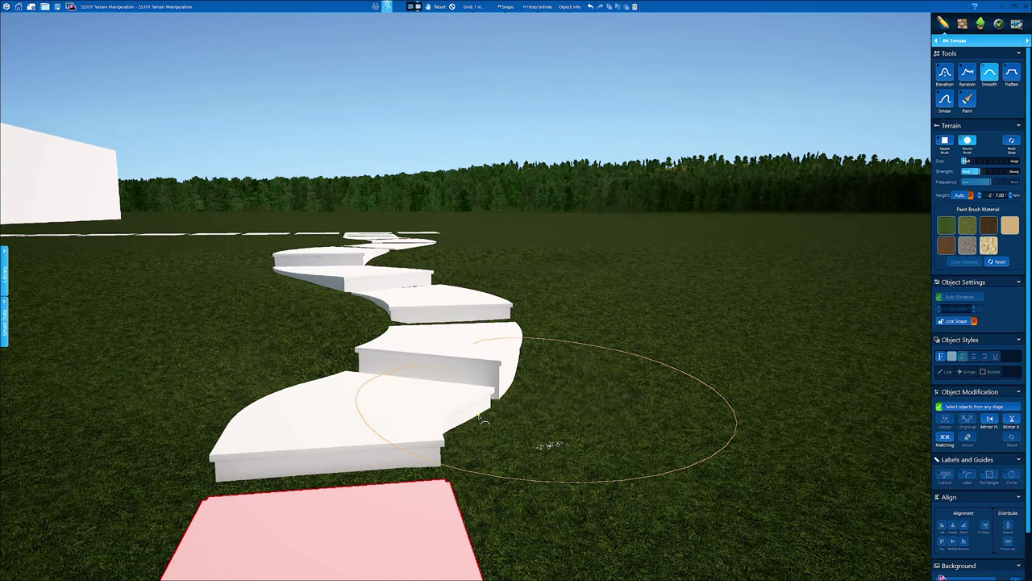
middle_drag(479, 415, 465, 417)
right_drag(466, 418, 428, 429)
drag(380, 408, 381, 408)
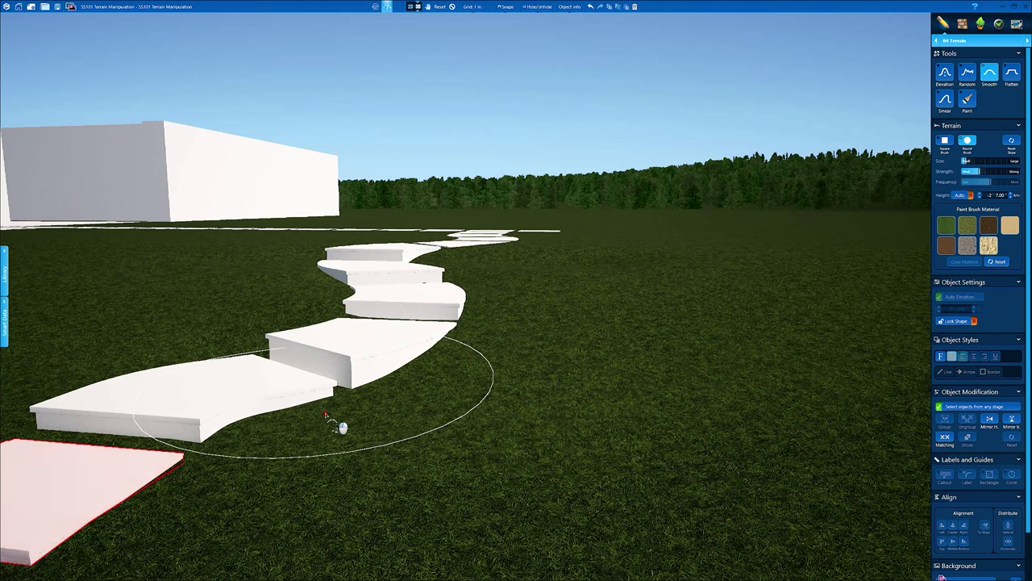
right_drag(426, 452, 379, 434)
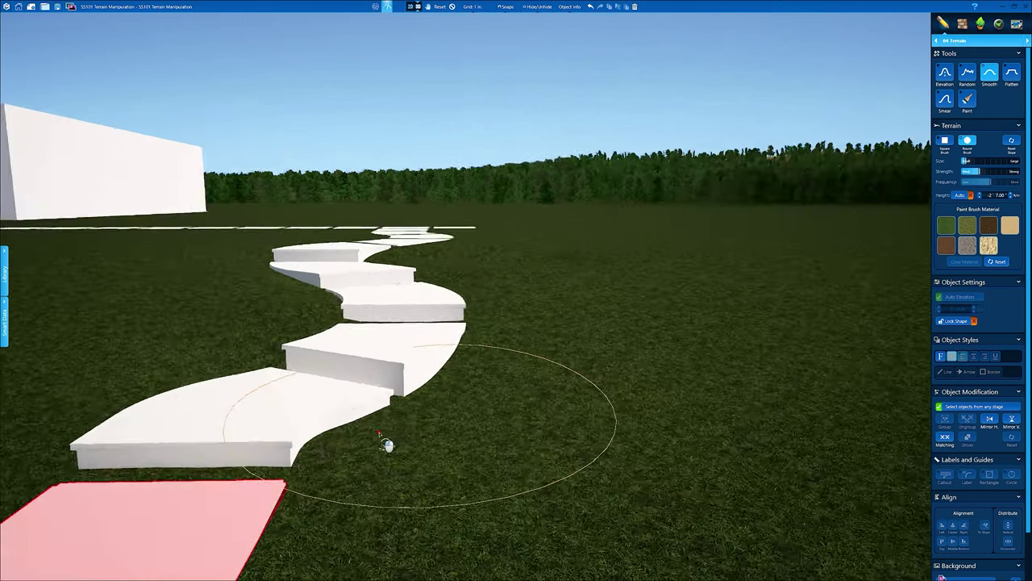
Step: Even out the ground on both sides of the middle curved steps with the Smooth brush
middle_drag(387, 445, 500, 428)
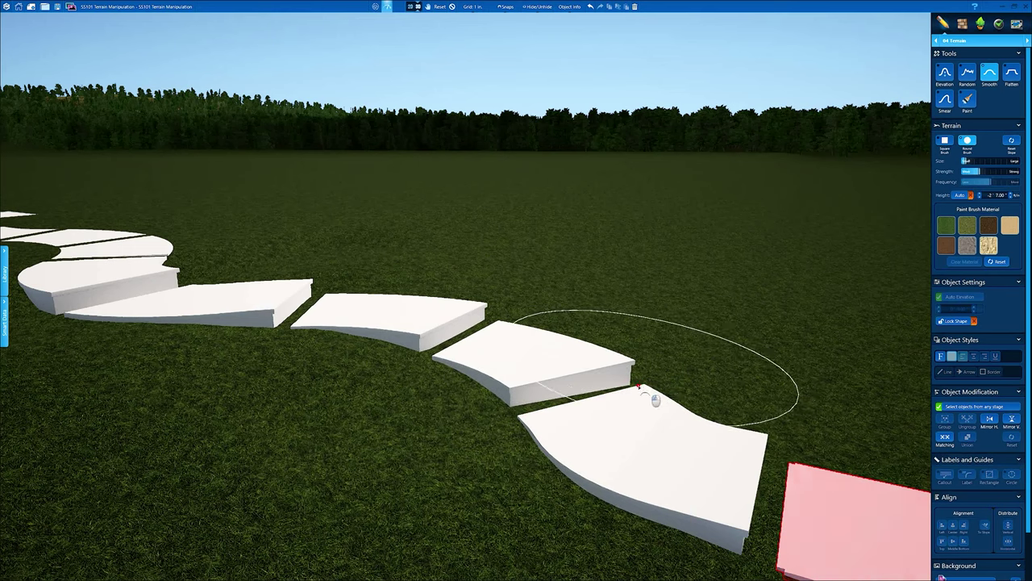
mouse_move(654, 388)
middle_down()
mouse_move(570, 395)
mouse_move(543, 386)
mouse_move(521, 417)
mouse_move(417, 370)
middle_up()
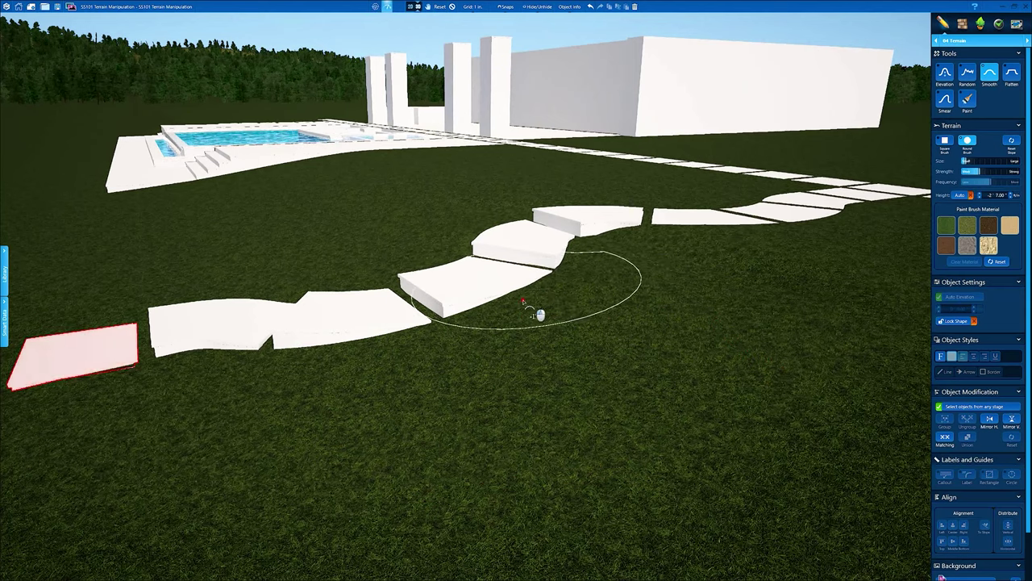
mouse_move(415, 410)
middle_down()
mouse_move(519, 397)
mouse_move(539, 410)
middle_up()
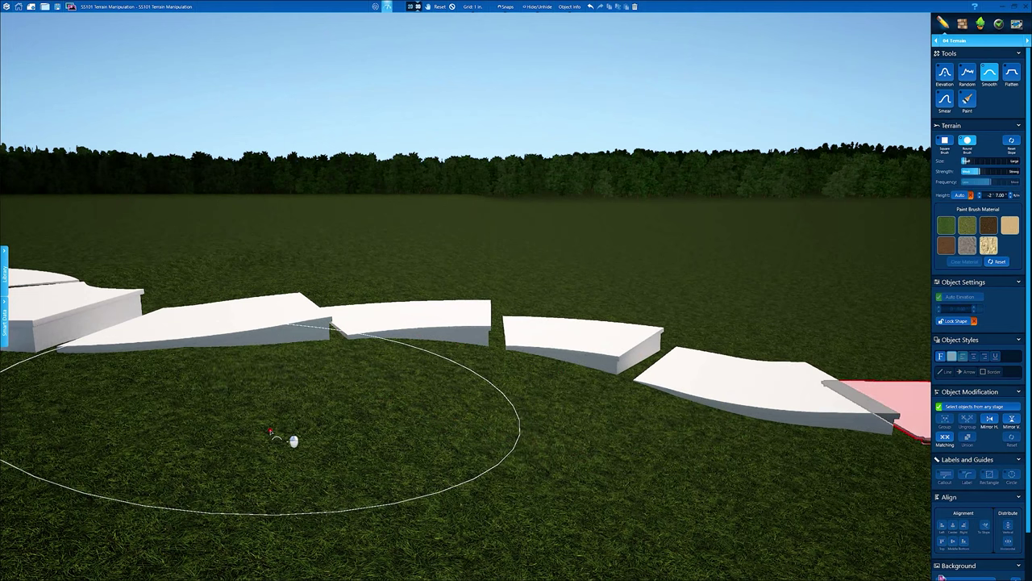
middle_drag(316, 405, 575, 346)
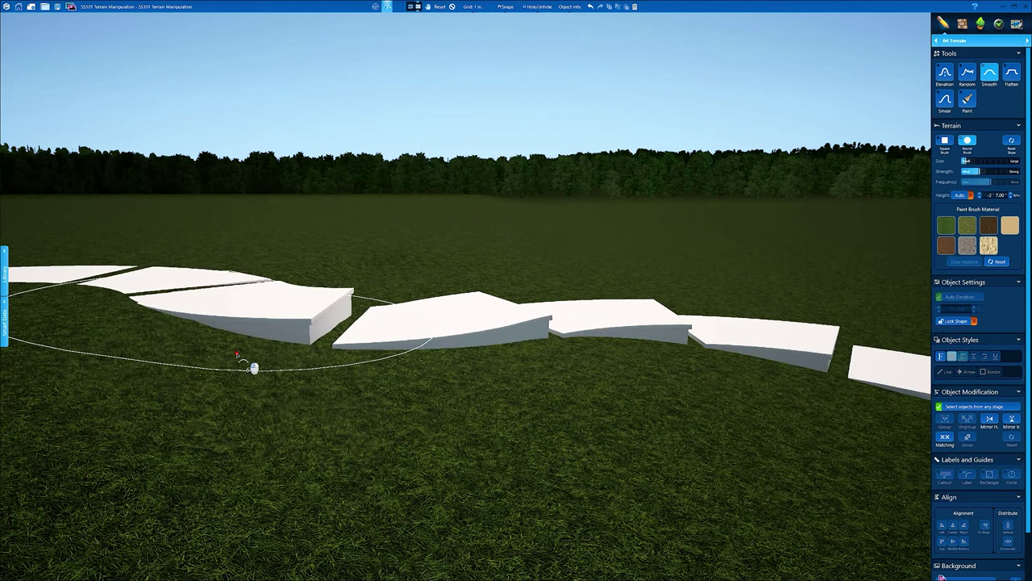
scroll(428, 445, down, 3)
mouse_move(430, 451)
right_down()
mouse_move(446, 500)
mouse_move(420, 512)
right_up()
drag(242, 429, 171, 458)
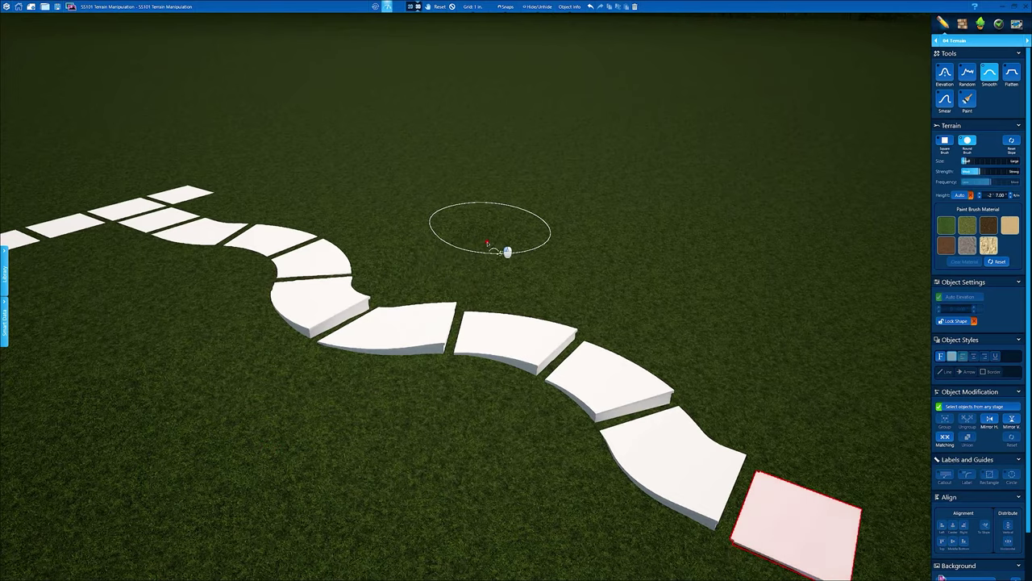
Step: Smooth the surrounding lawn near the upper curved steps so the slope blends into the flat ground
scroll(474, 263, up, 3)
right_drag(461, 240, 394, 229)
middle_drag(630, 254, 473, 313)
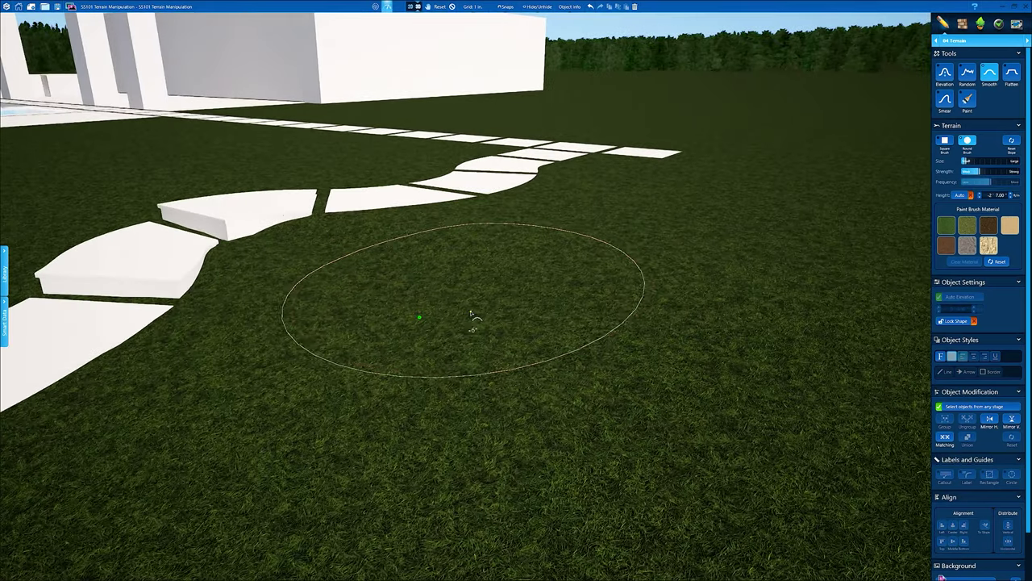
right_drag(472, 313, 452, 306)
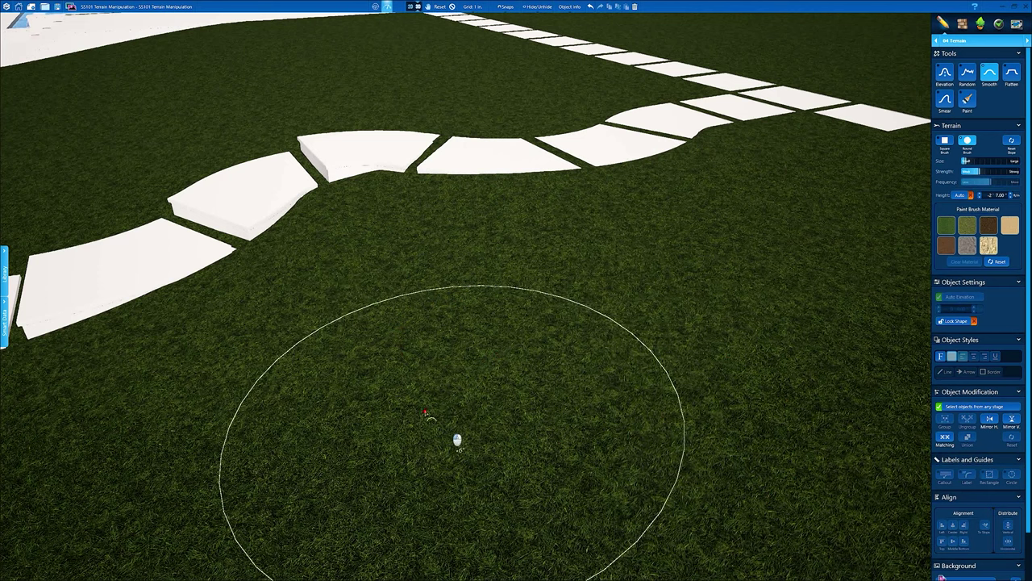
mouse_move(476, 256)
right_down()
mouse_move(519, 282)
mouse_move(617, 305)
mouse_move(347, 354)
right_up()
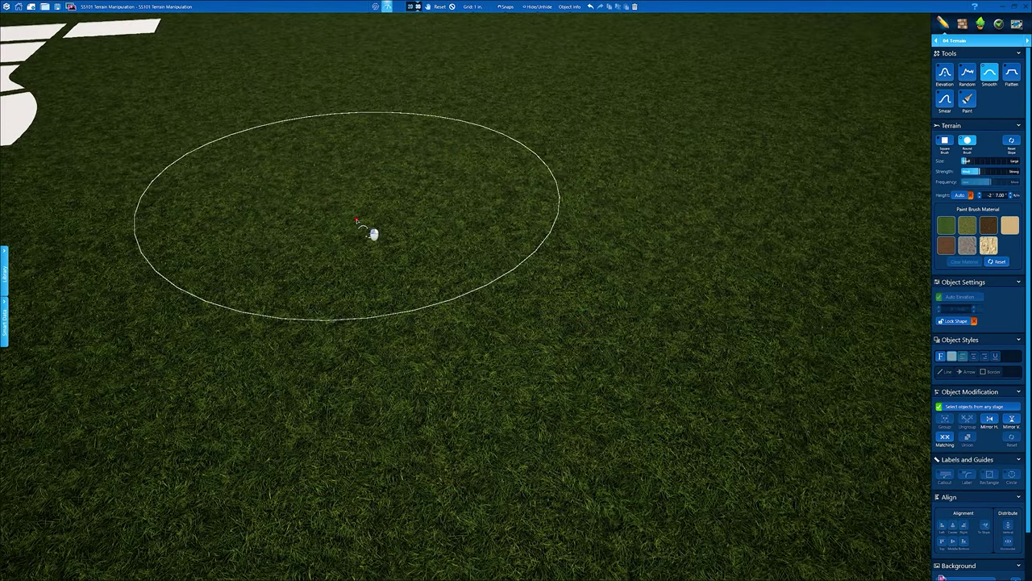
mouse_move(464, 165)
right_down()
mouse_move(488, 229)
mouse_move(504, 224)
mouse_move(475, 217)
mouse_move(508, 233)
mouse_move(490, 245)
right_up()
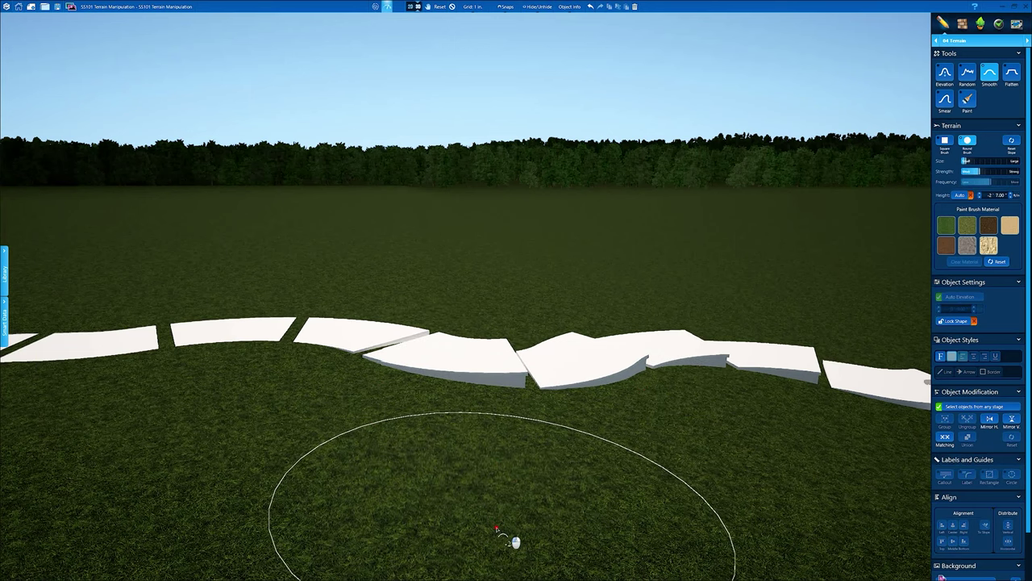
Step: Increase the smoothing strength and blend the terrain around the whole curved step path
middle_drag(476, 543, 411, 528)
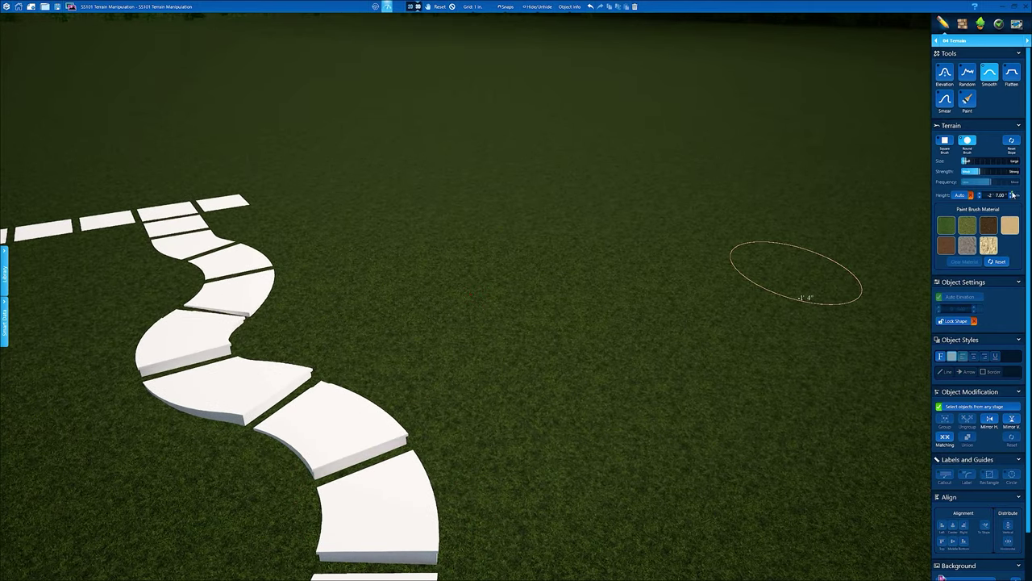
middle_drag(470, 295, 334, 267)
scroll(573, 297, up, 3)
mouse_move(573, 298)
right_down()
mouse_move(559, 299)
mouse_move(589, 295)
right_up()
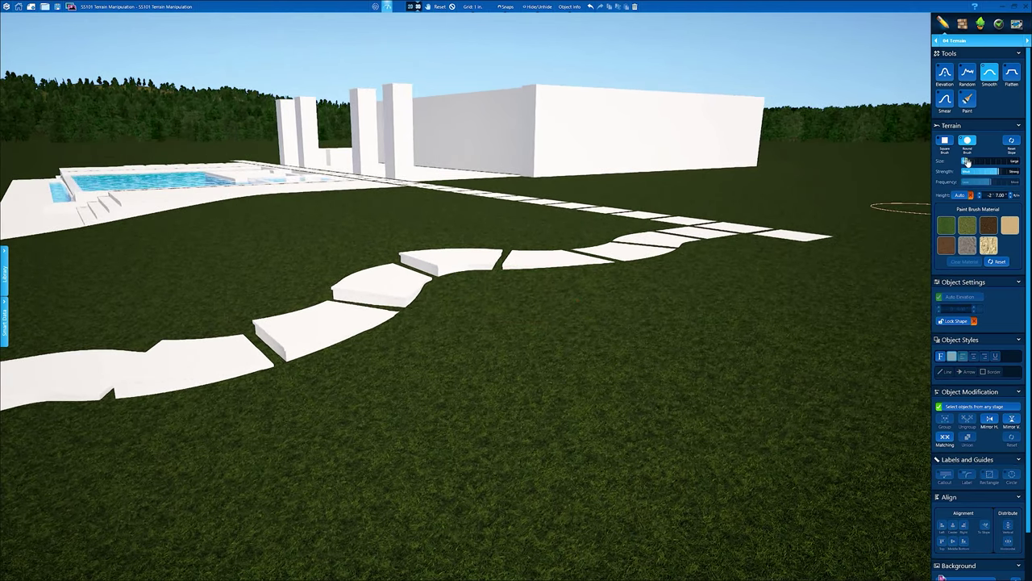
right_drag(794, 274, 770, 349)
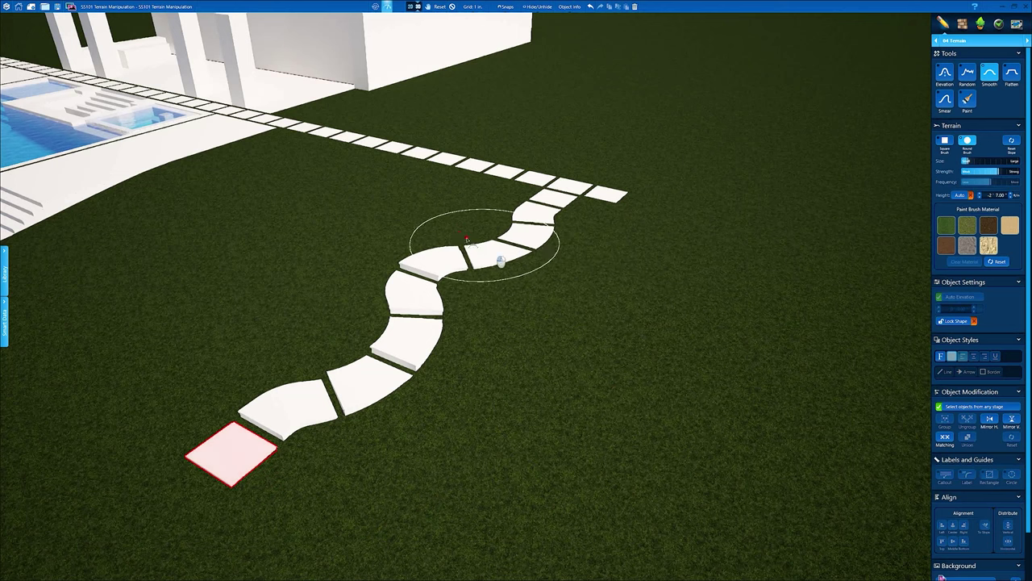
mouse_move(246, 333)
middle_down()
mouse_move(339, 318)
mouse_move(276, 348)
middle_up()
drag(276, 351, 492, 388)
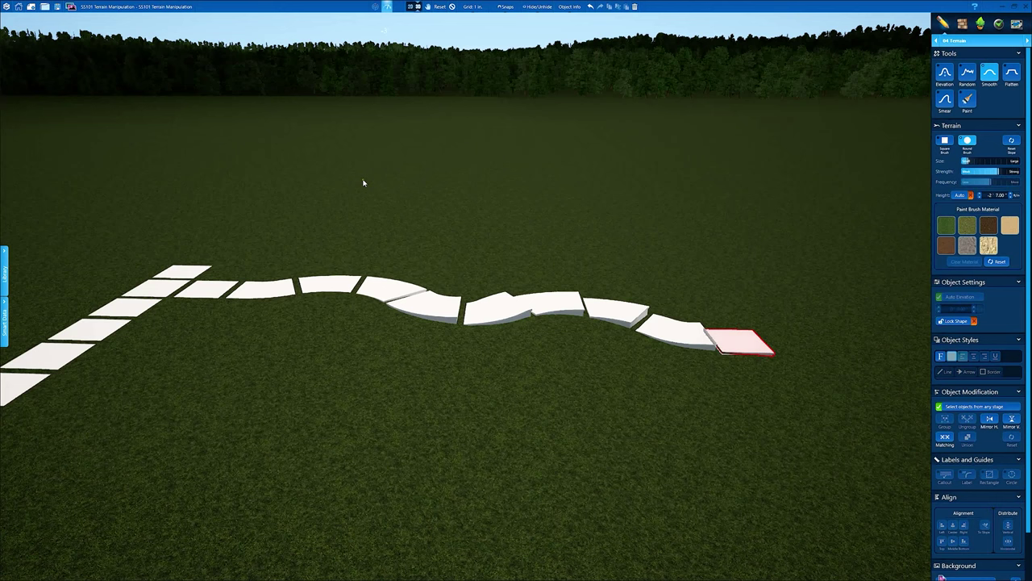
Step: Deselect the lowest step pad and check up close how the curved steps meet the ground
click(452, 7)
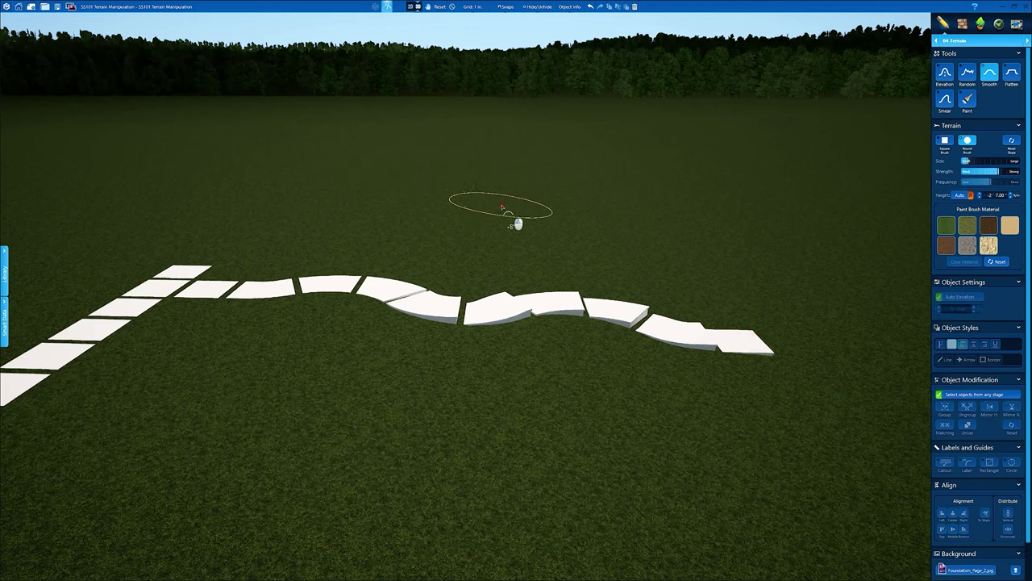
middle_drag(498, 210, 475, 175)
right_drag(494, 189, 392, 179)
scroll(347, 315, up, 4)
right_drag(338, 277, 371, 281)
scroll(519, 332, up, 5)
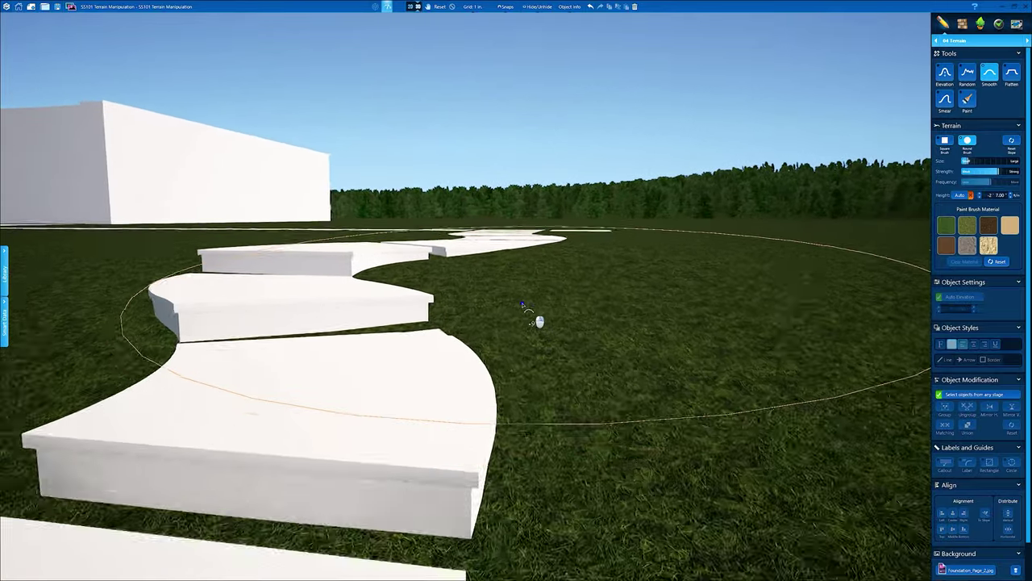
right_drag(534, 278, 552, 257)
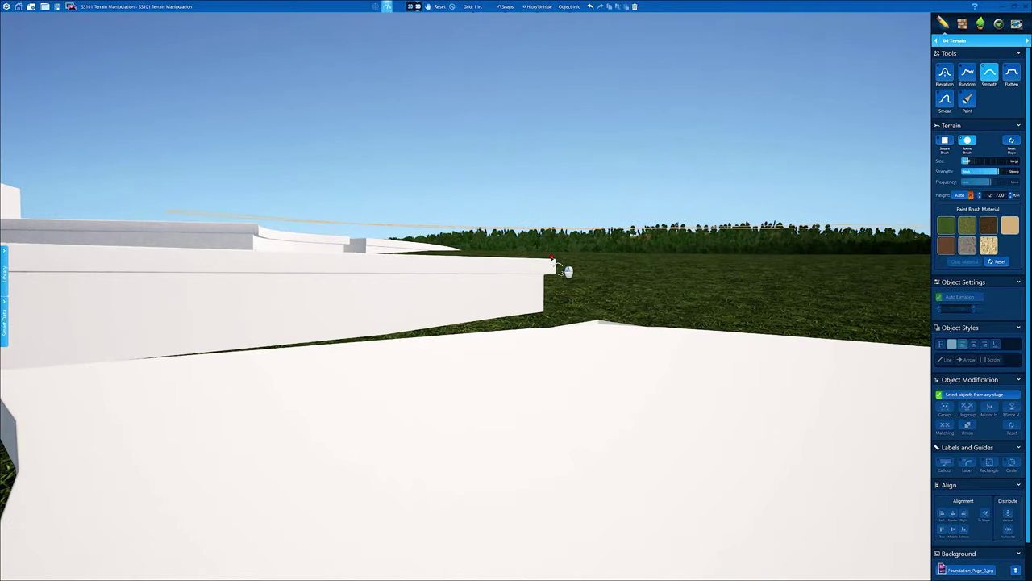
Step: Touch up the ground height around the middle steps using the Elevation tool with a smaller round brush
click(944, 72)
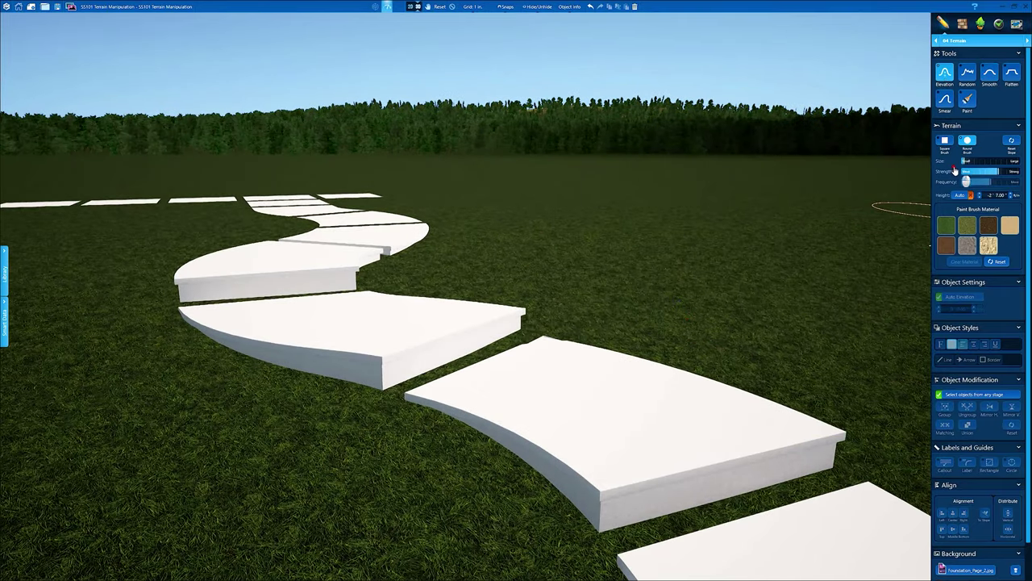
right_drag(755, 278, 750, 332)
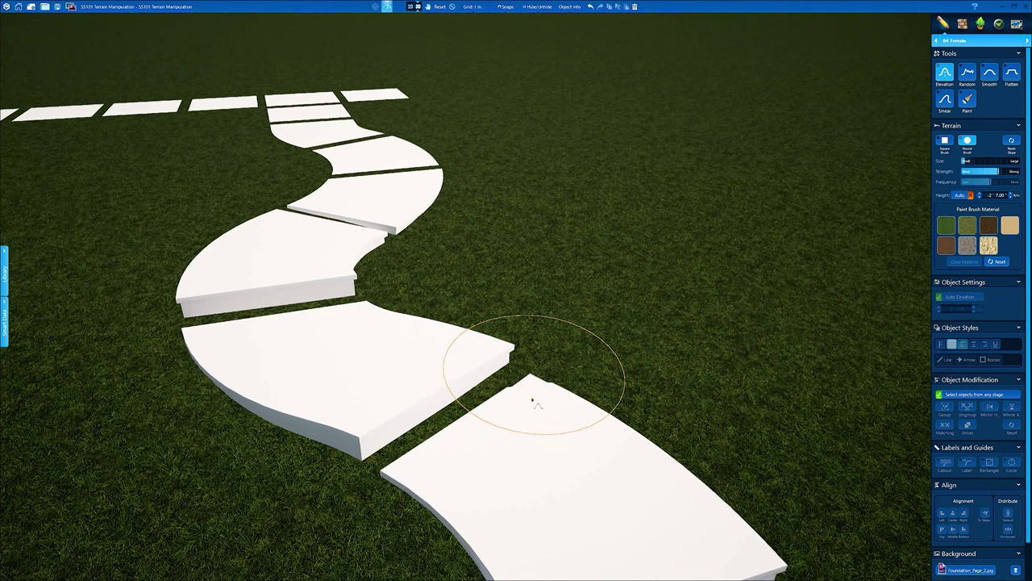
right_drag(489, 465, 435, 431)
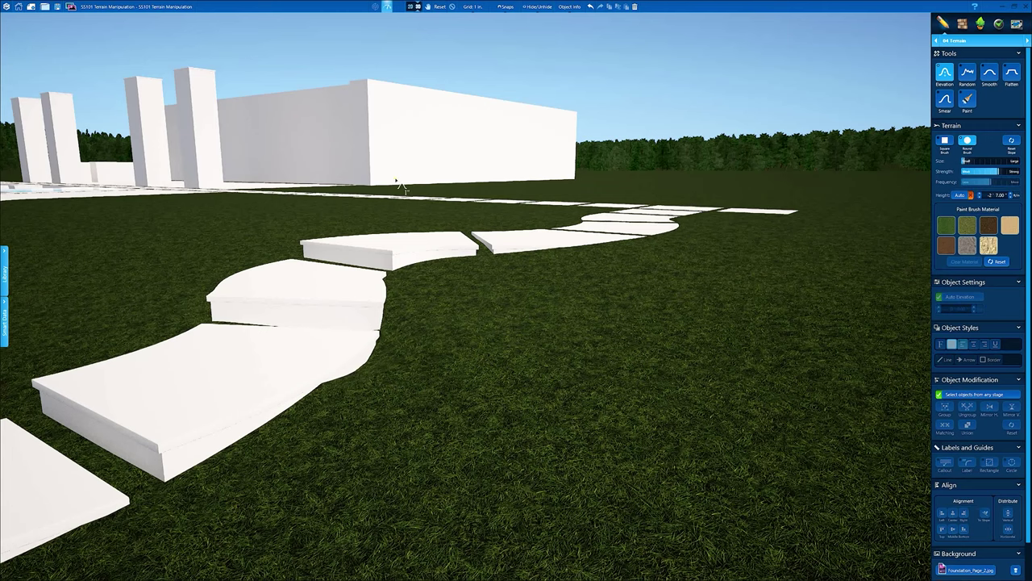
right_drag(396, 180, 403, 269)
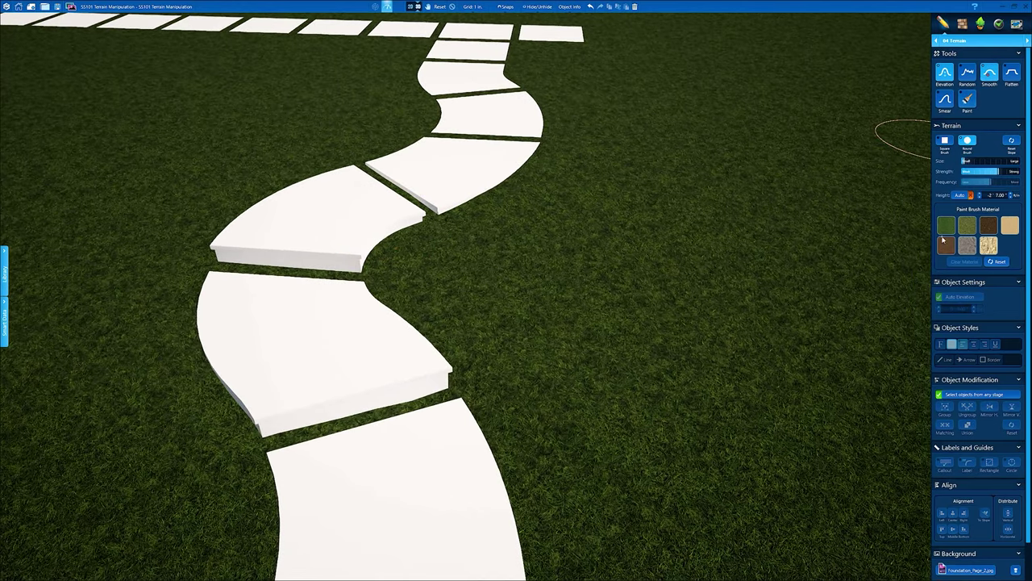
Step: Return to the Smooth tool, reduce its strength, and smooth the terrain on both sides of the middle steps
click(978, 172)
right_drag(650, 387, 640, 395)
mouse_move(505, 445)
mouse_down()
mouse_move(486, 442)
mouse_move(486, 425)
mouse_move(337, 400)
mouse_move(490, 393)
mouse_move(504, 360)
mouse_move(512, 435)
mouse_move(517, 376)
mouse_move(512, 507)
mouse_move(489, 500)
mouse_up()
mouse_move(482, 482)
middle_down()
mouse_move(503, 424)
mouse_move(464, 424)
middle_up()
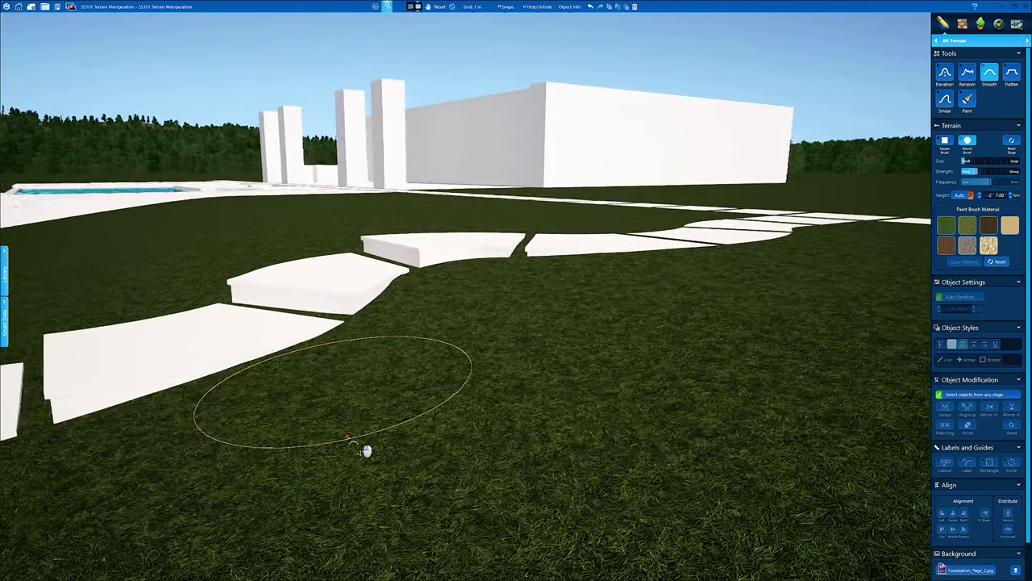
middle_drag(348, 437, 350, 420)
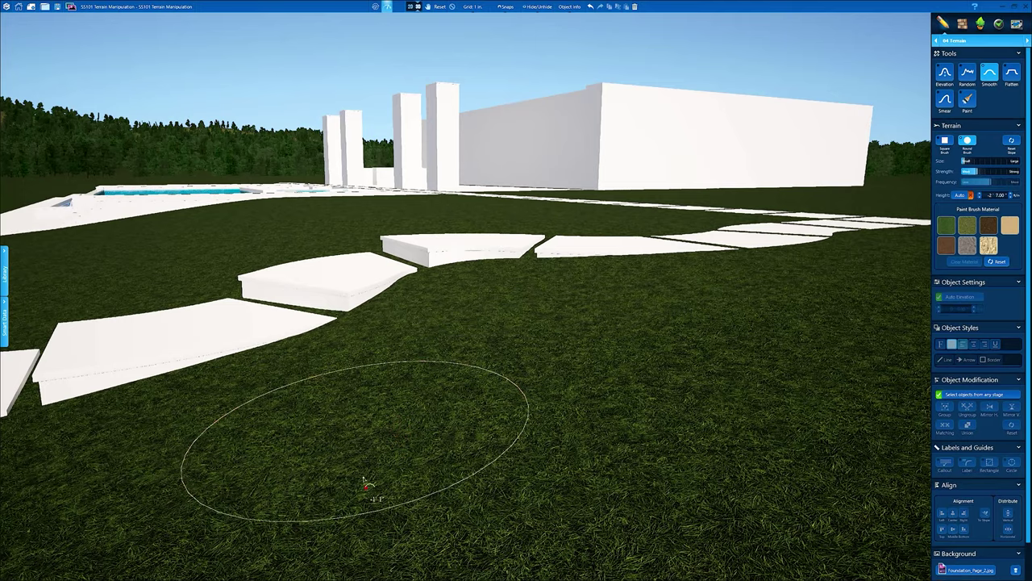
middle_drag(363, 481, 454, 467)
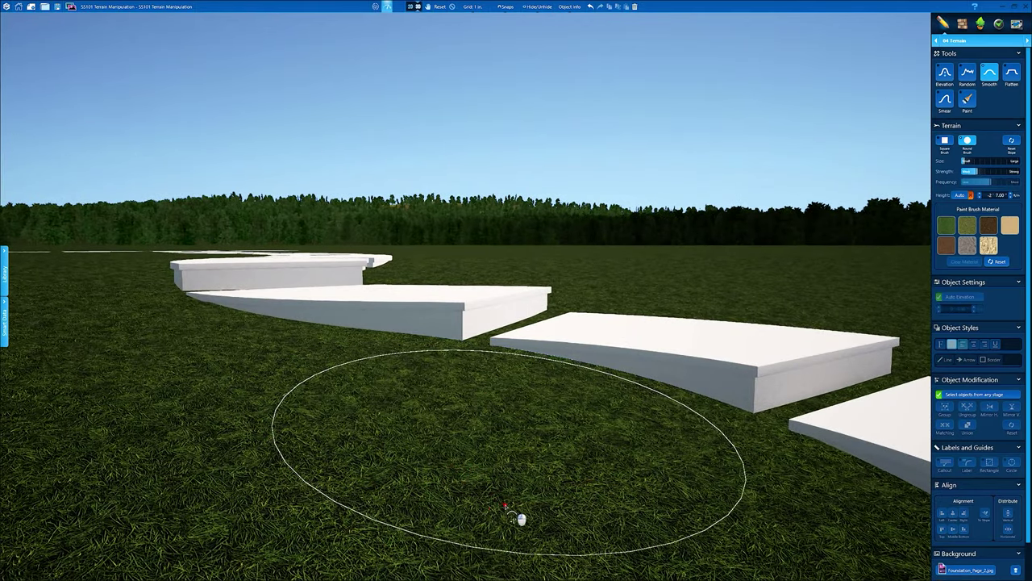
Step: Save the project and turn off Fast 3D Edit Mode to render the scene in full detail
scroll(292, 475, down, 3)
mouse_move(295, 472)
middle_down()
mouse_move(333, 486)
mouse_move(262, 476)
middle_up()
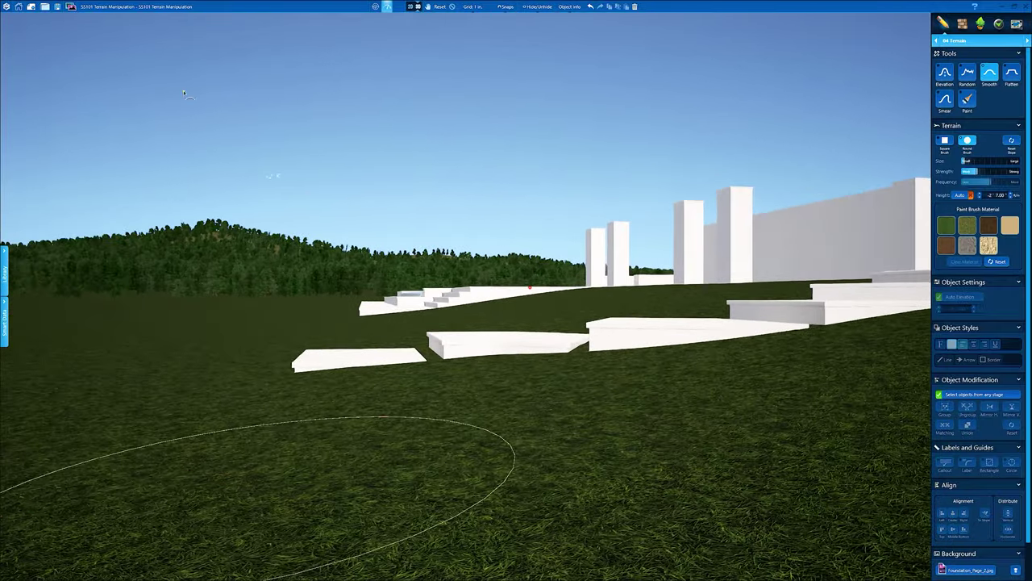
click(377, 8)
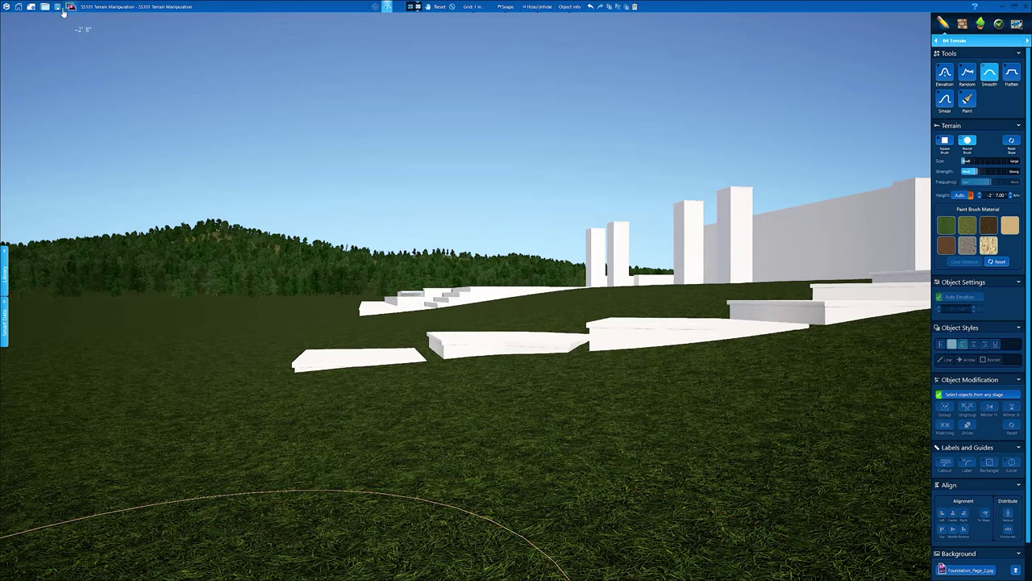
click(57, 8)
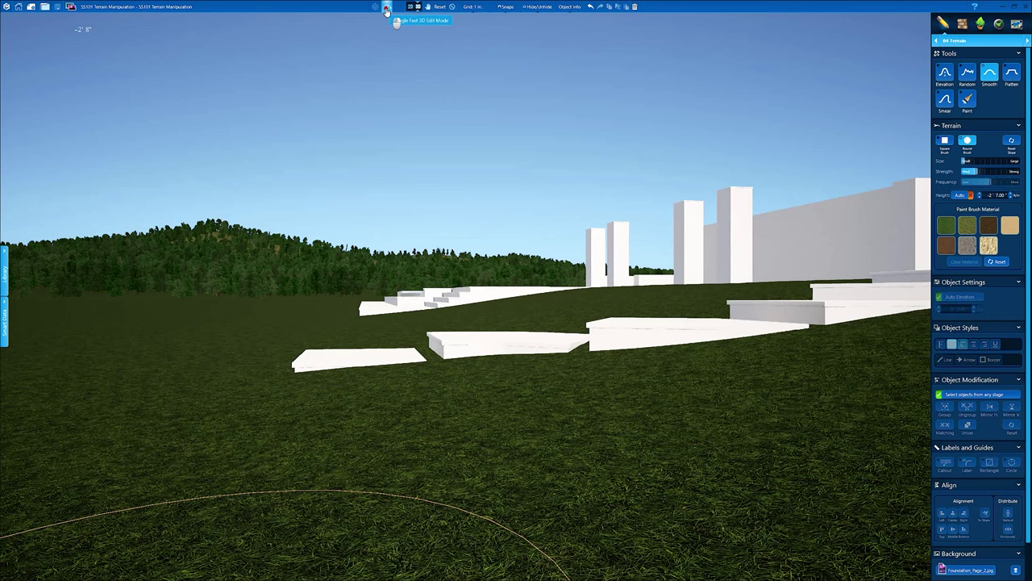
click(388, 8)
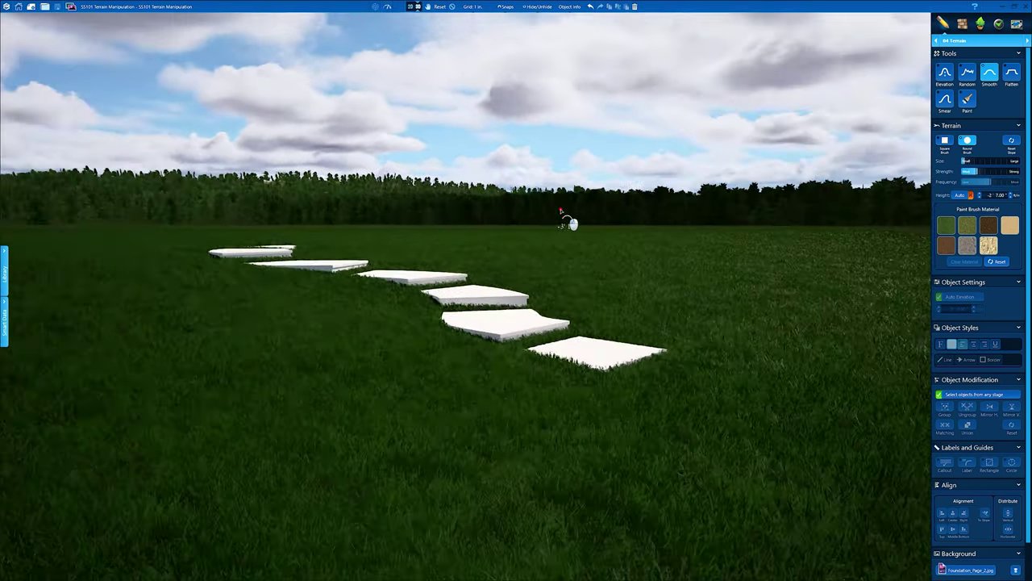
Step: Examine the curved step path and the surrounding grass from several angles in the fully rendered 3D view
mouse_move(561, 211)
middle_down()
mouse_move(373, 212)
mouse_move(680, 220)
mouse_move(641, 226)
middle_up()
scroll(680, 224, up, 2)
drag(641, 226, 422, 188)
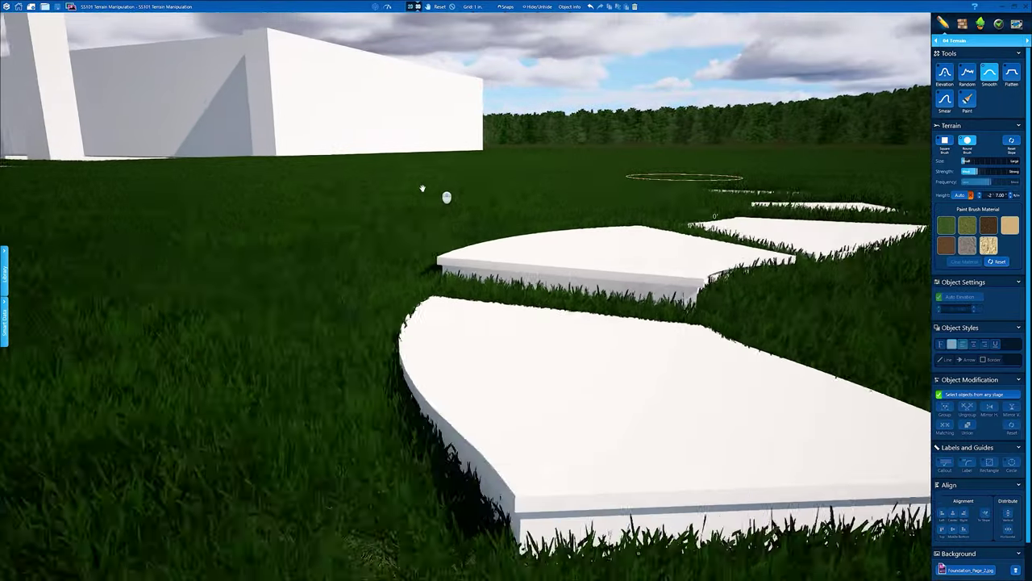
drag(580, 227, 555, 214)
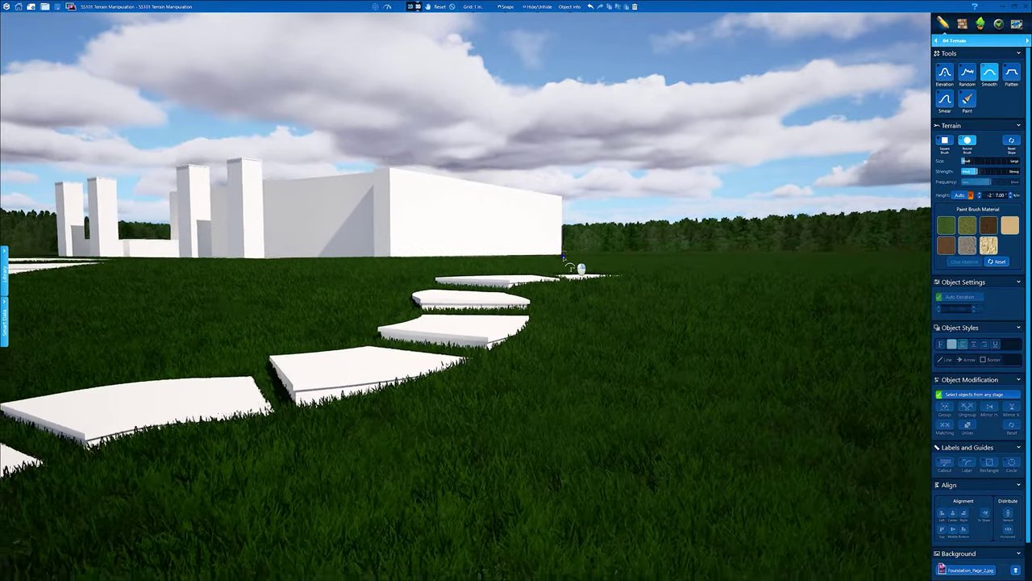
drag(571, 266, 593, 263)
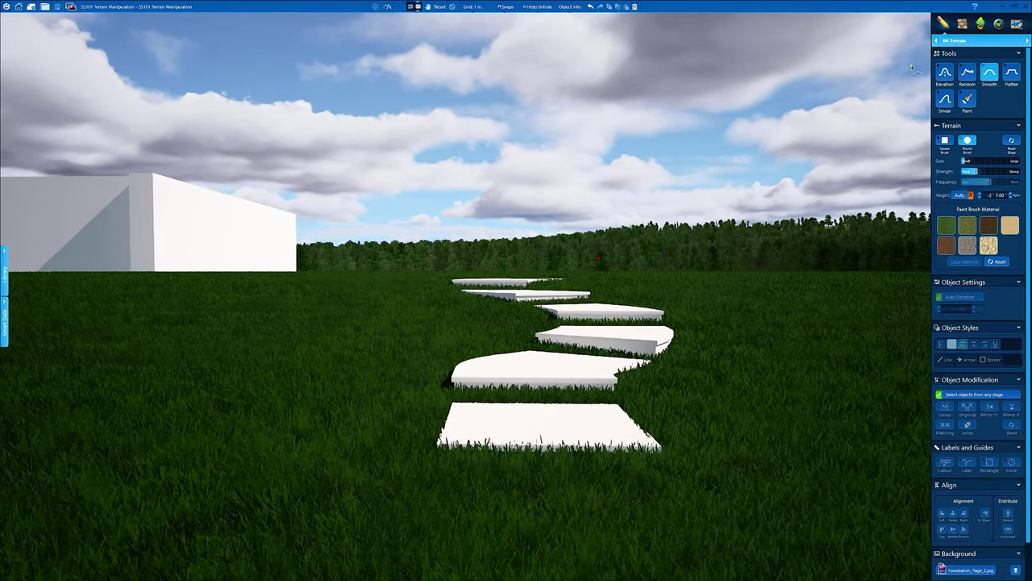
Step: Change to the Hardscapes & Decks stage and open the 2D plan of the curved step path
click(959, 40)
click(976, 115)
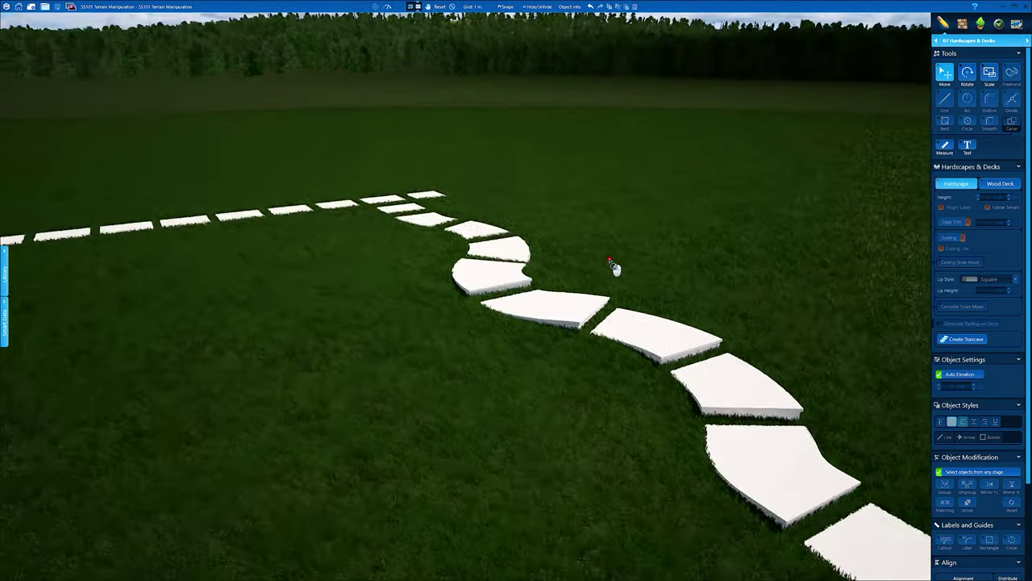
drag(609, 260, 578, 376)
scroll(542, 197, down, 5)
scroll(587, 283, up, 5)
drag(586, 283, 532, 339)
click(410, 6)
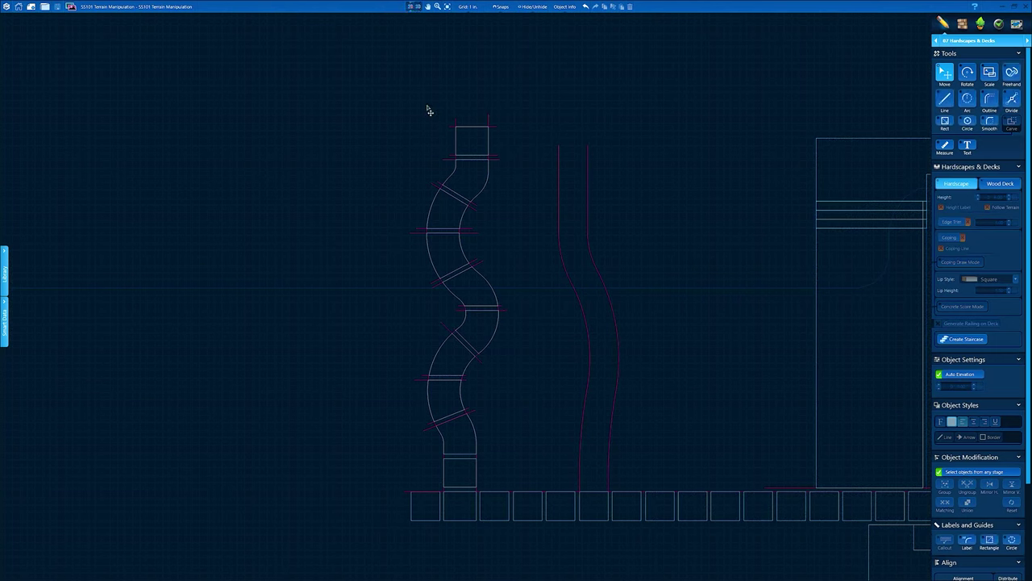
Step: Examine the leftover division lines and the two side curves around the curved path's pads in the 2D plan
click(499, 159)
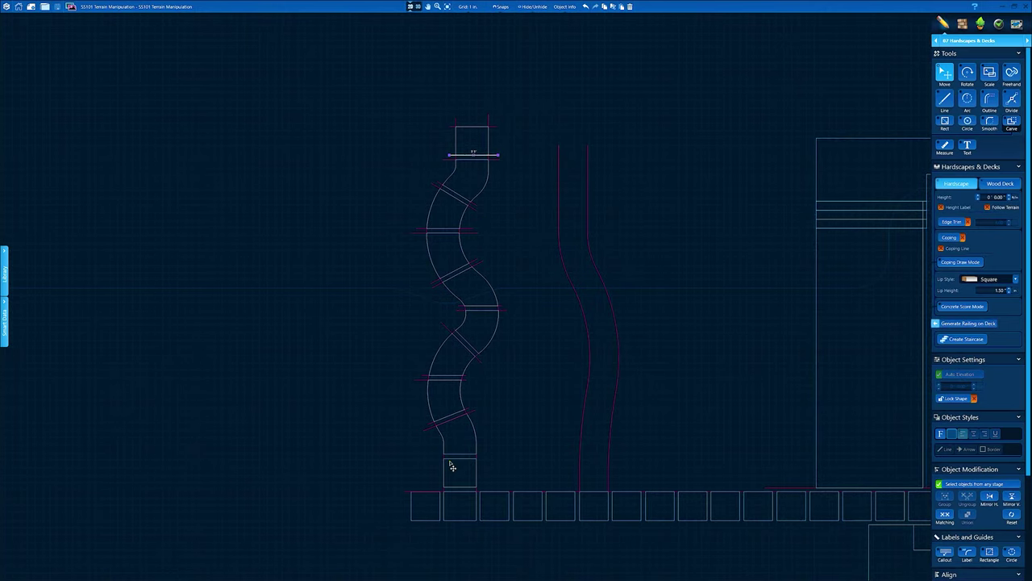
scroll(501, 431, up, 5)
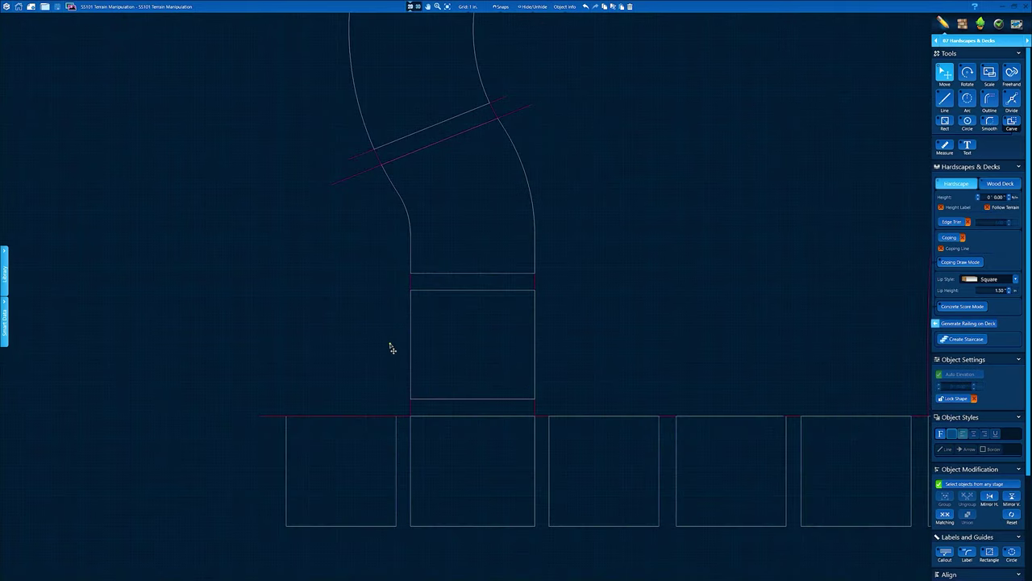
click(410, 279)
scroll(342, 318, down, 5)
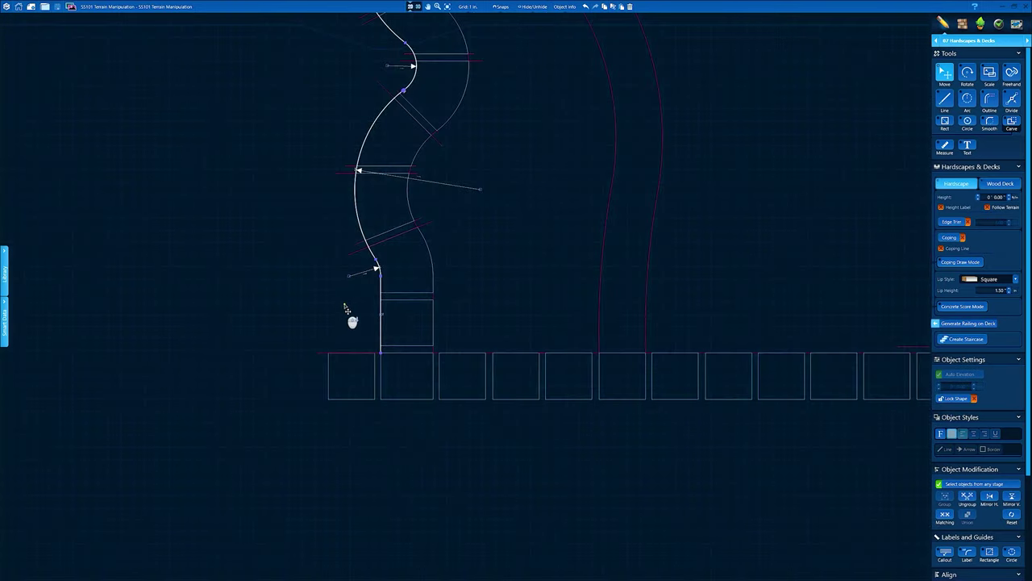
middle_drag(471, 147, 567, 303)
scroll(539, 189, down, 3)
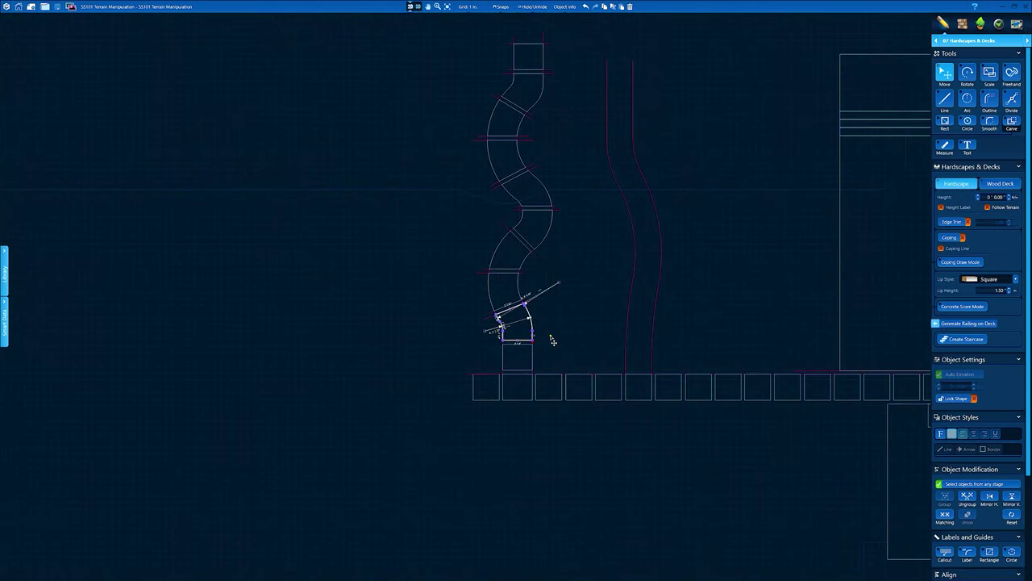
scroll(535, 355, up, 5)
click(476, 274)
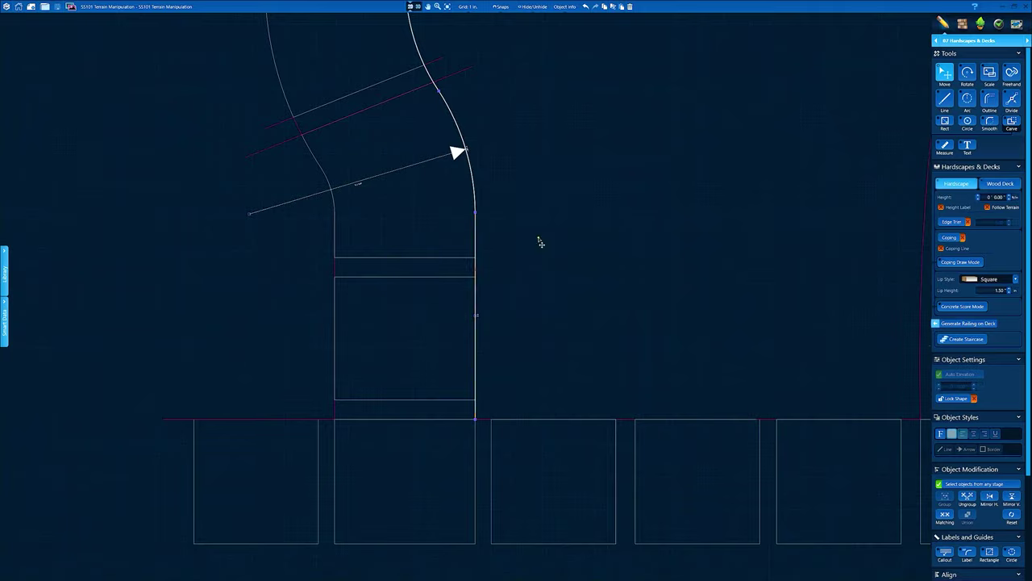
scroll(538, 242, down, 5)
middle_drag(567, 105, 556, 343)
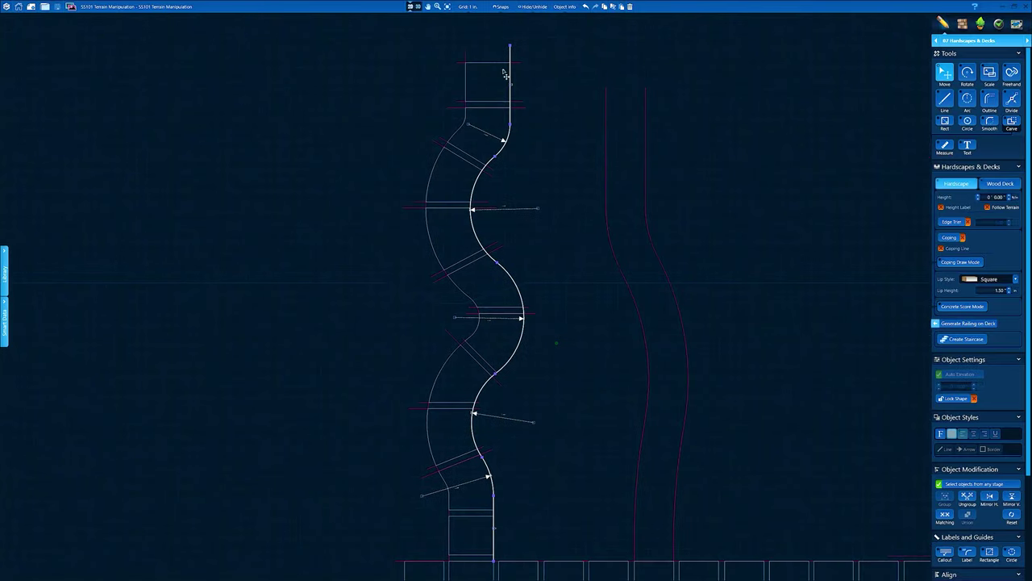
click(382, 70)
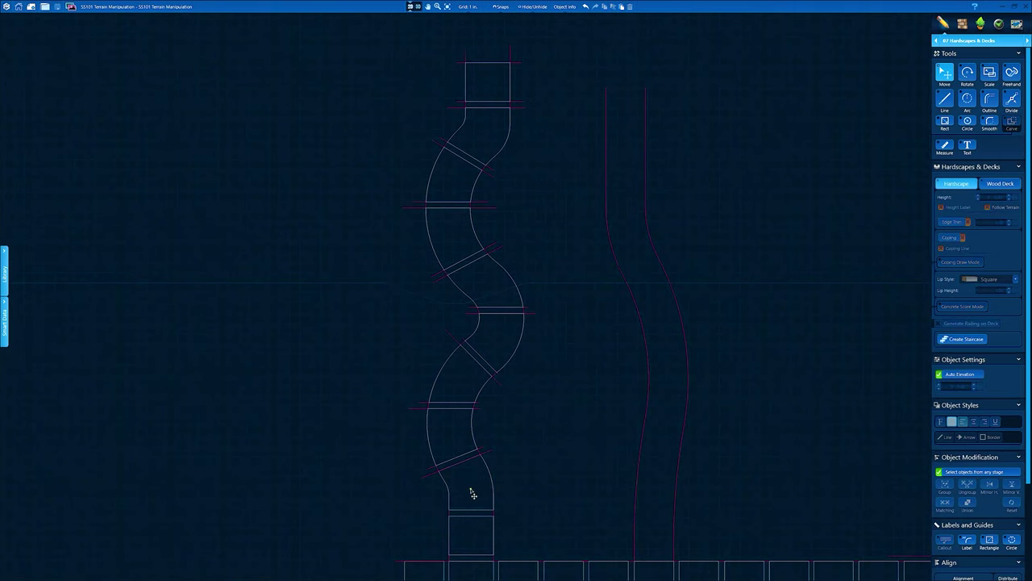
Step: Delete the leftover guide lines around the gaps between the uppermost pads of the curved path
scroll(476, 484, down, 2)
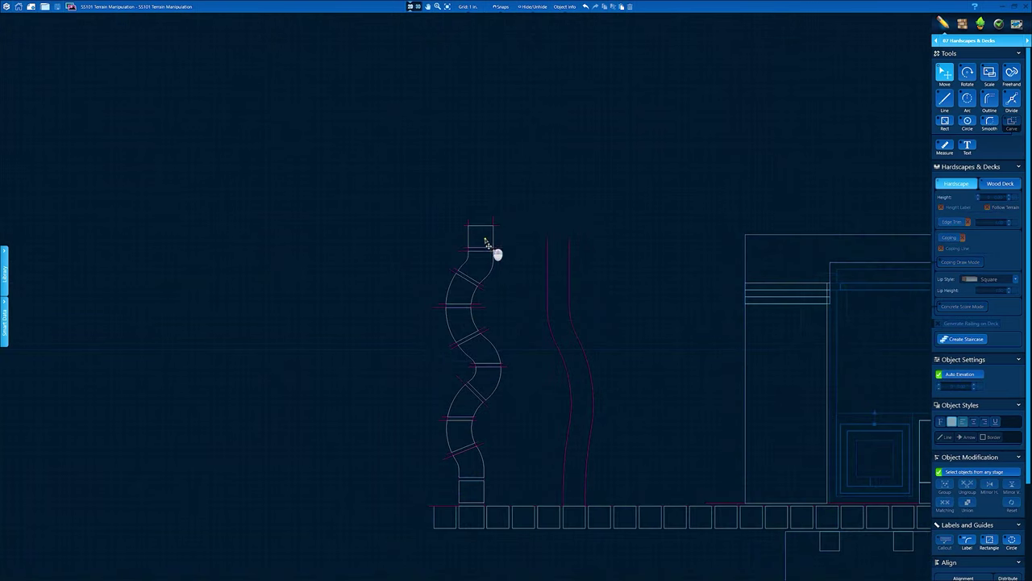
scroll(487, 243, up, 4)
drag(512, 210, 511, 207)
key(Delete)
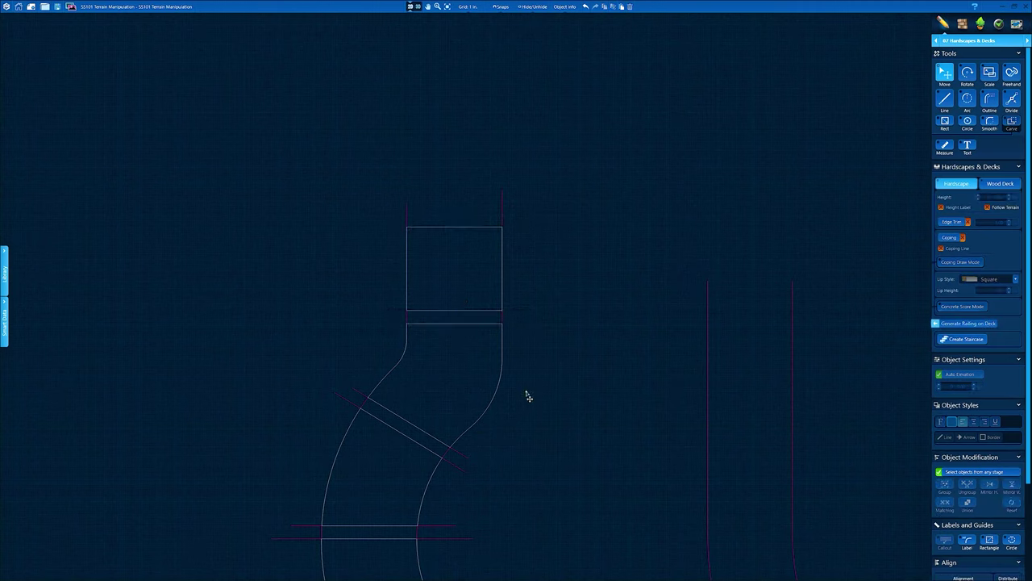
middle_drag(526, 380, 558, 54)
drag(487, 129, 484, 125)
key(Delete)
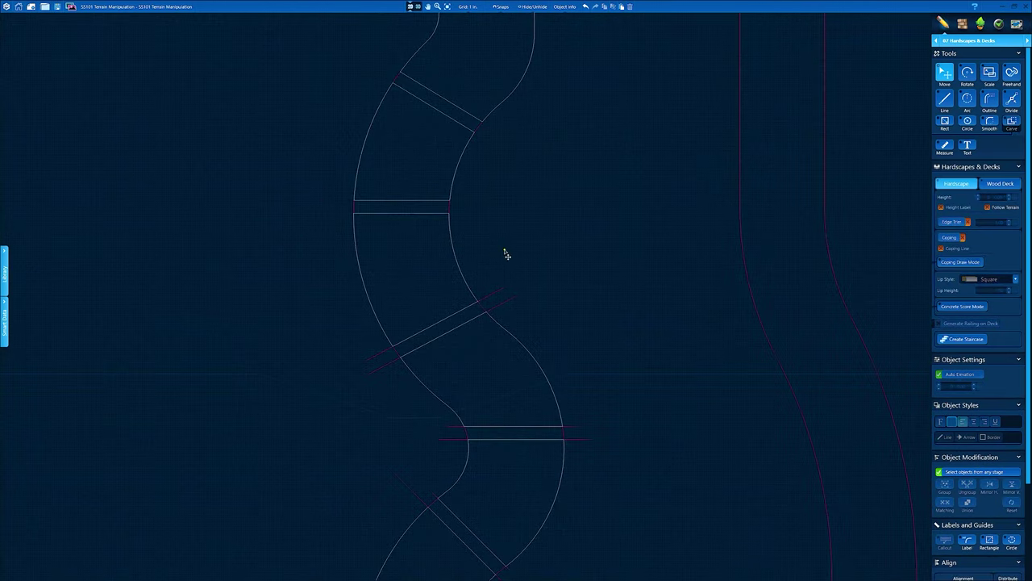
Step: Delete the remaining division lines and side curves around the middle and lower pads of the curved path
drag(541, 318, 499, 265)
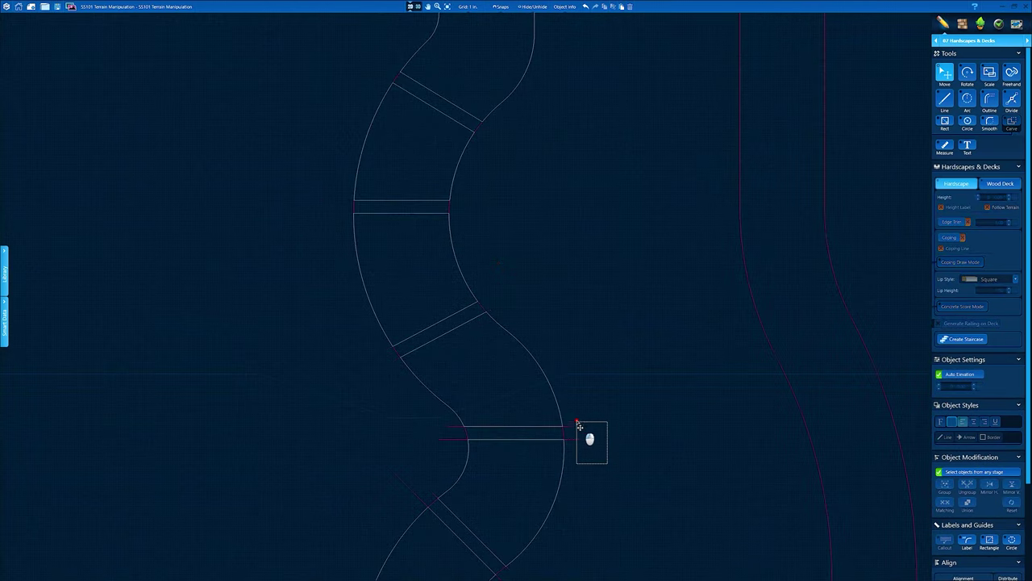
drag(577, 421, 569, 405)
key(Delete)
middle_drag(616, 347, 663, 71)
scroll(656, 202, up, 1)
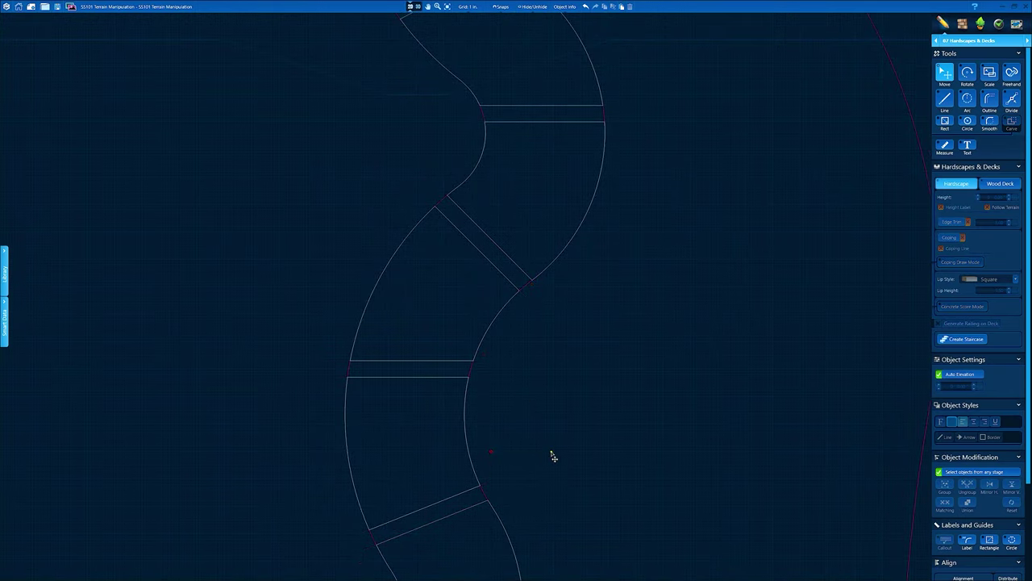
middle_drag(553, 453, 567, 111)
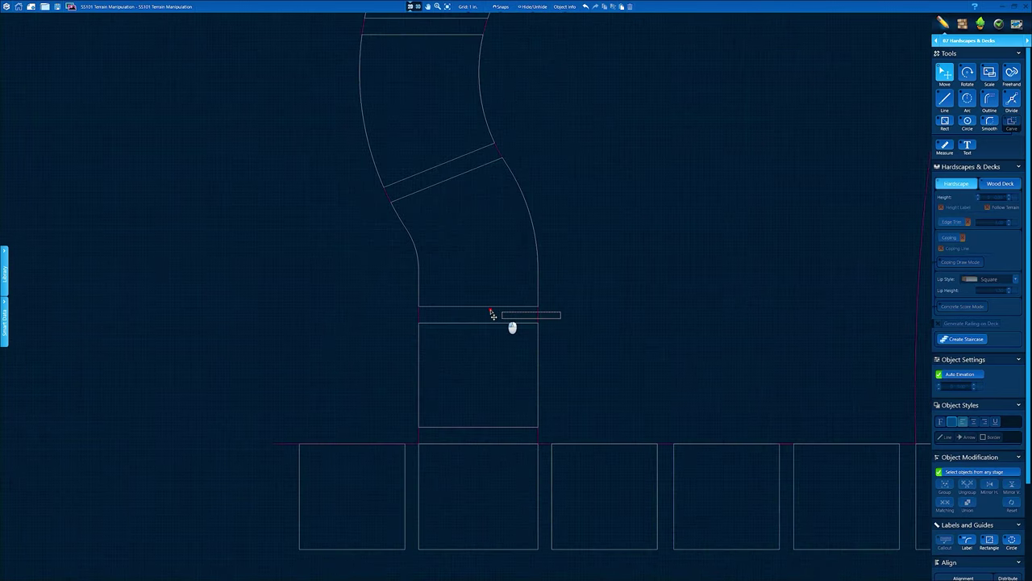
drag(384, 313, 384, 314)
key(Delete)
scroll(387, 315, down, 5)
middle_drag(480, 110, 568, 232)
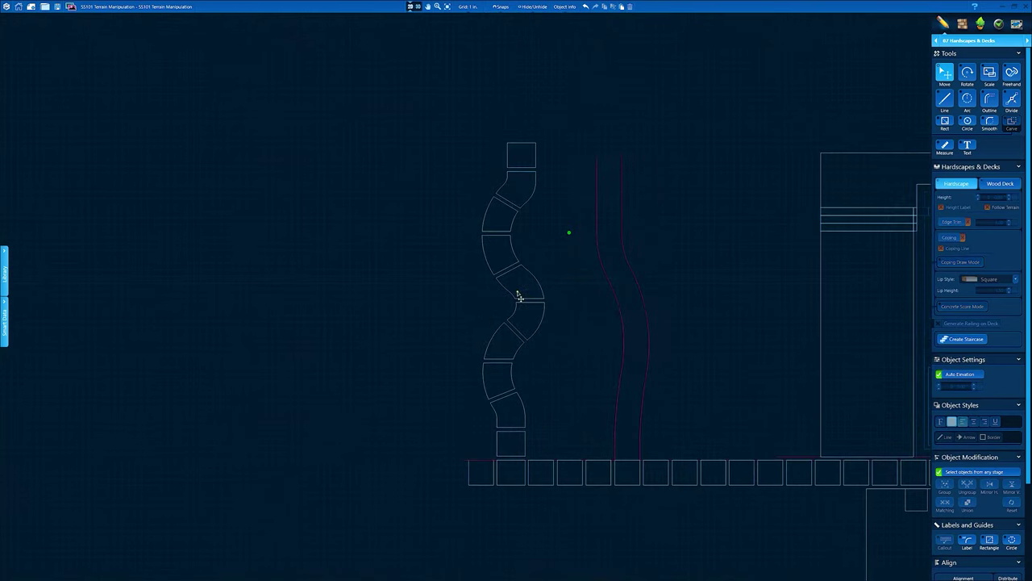
Step: Check the cleaned-up curved path in plan and in 3D, then return to the 2D plan
scroll(488, 474, up, 3)
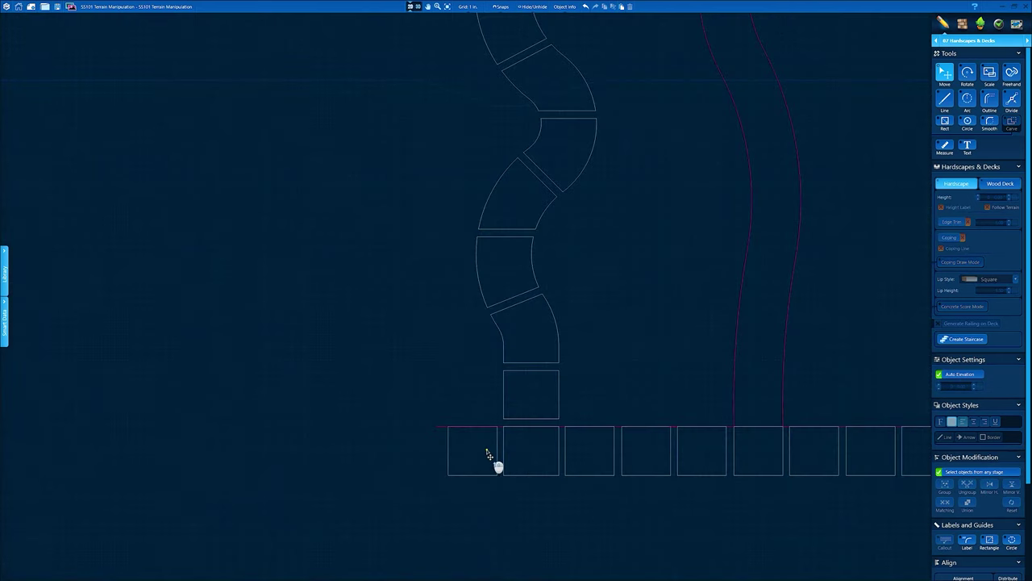
middle_drag(577, 173, 552, 326)
click(417, 7)
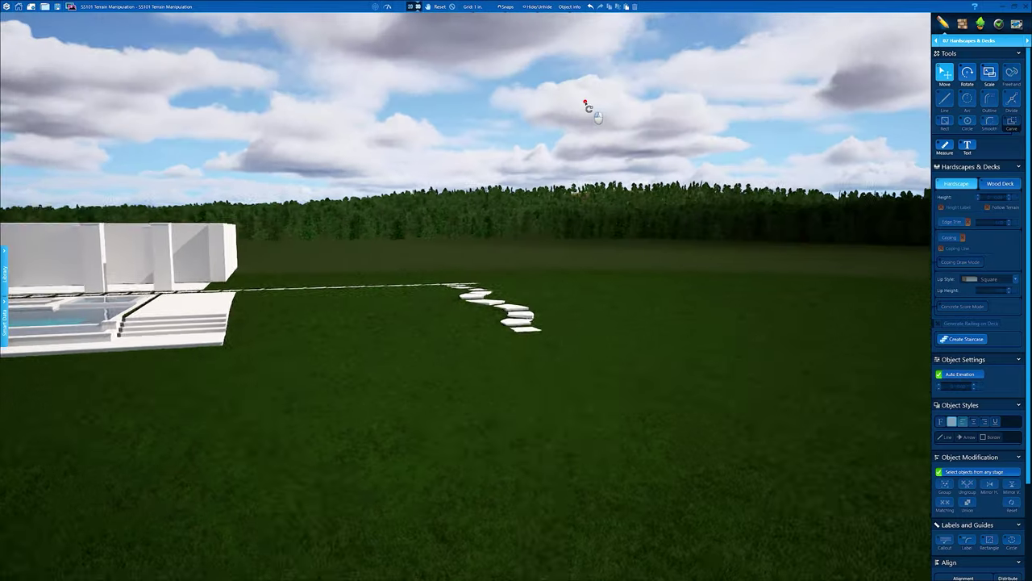
scroll(561, 278, up, 4)
mouse_move(567, 259)
middle_down()
mouse_move(517, 260)
mouse_move(555, 261)
middle_up()
drag(556, 263, 300, 274)
click(412, 9)
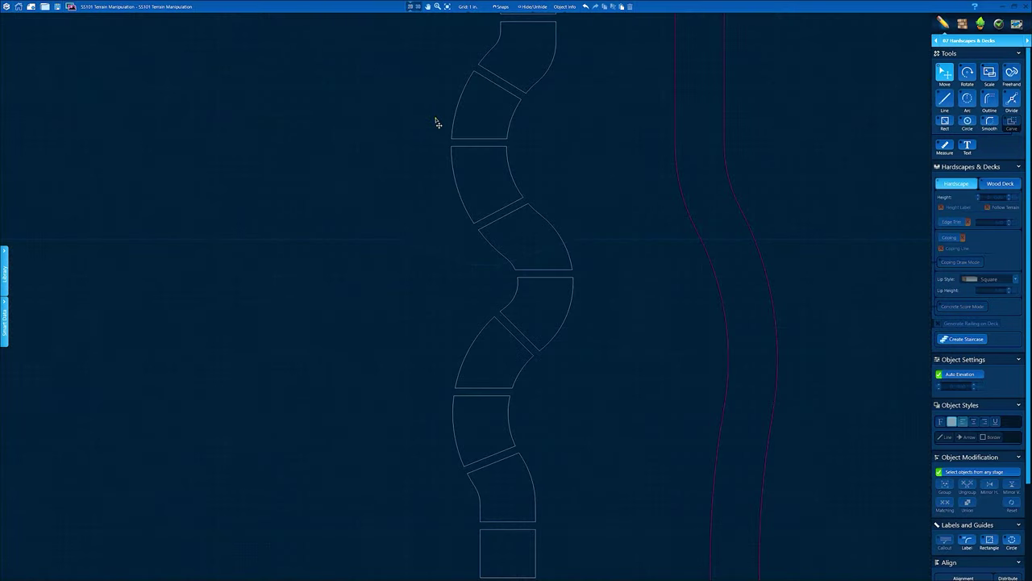
scroll(482, 228, down, 4)
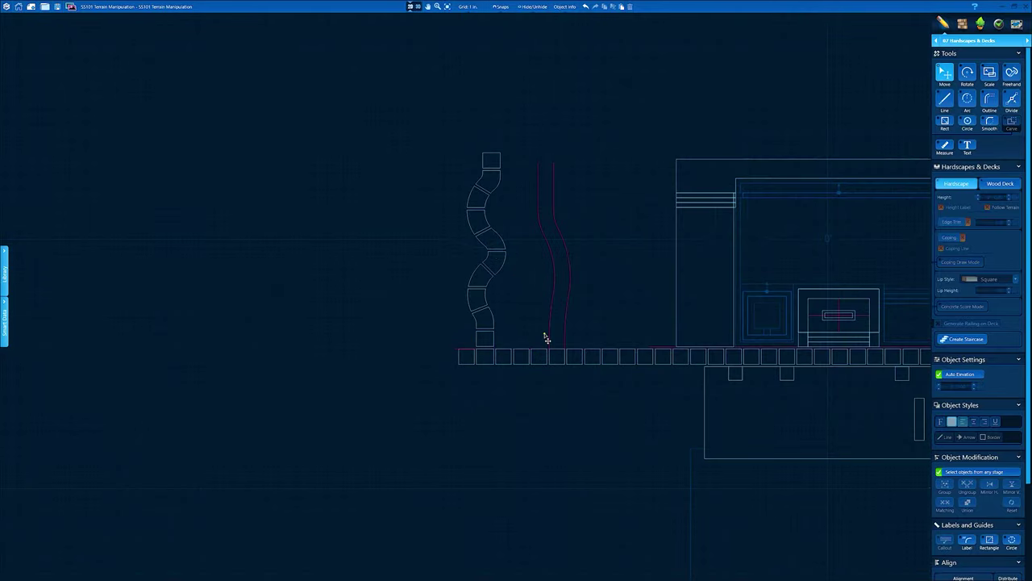
scroll(546, 338, up, 8)
scroll(486, 397, up, 2)
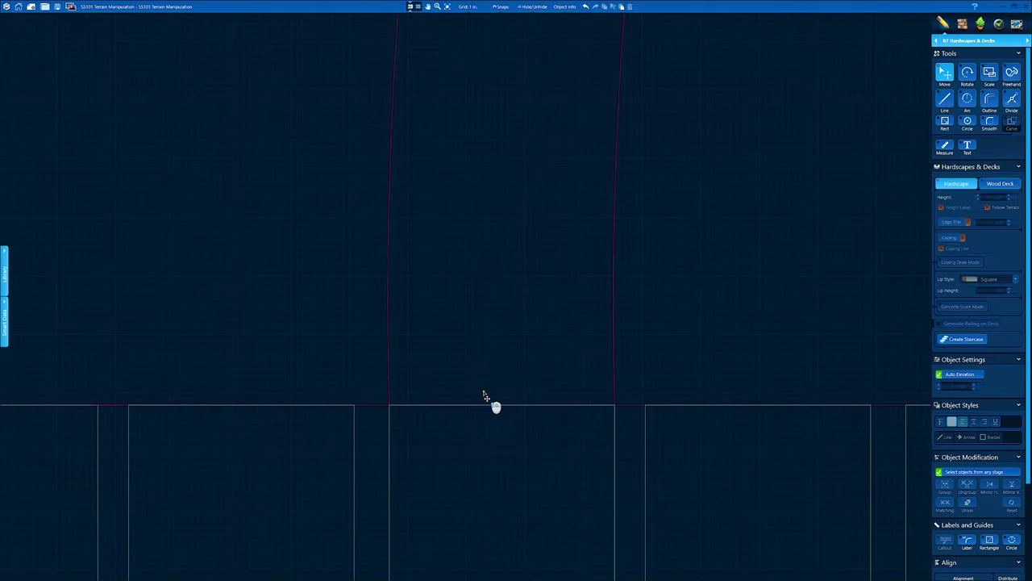
middle_drag(463, 310, 525, 284)
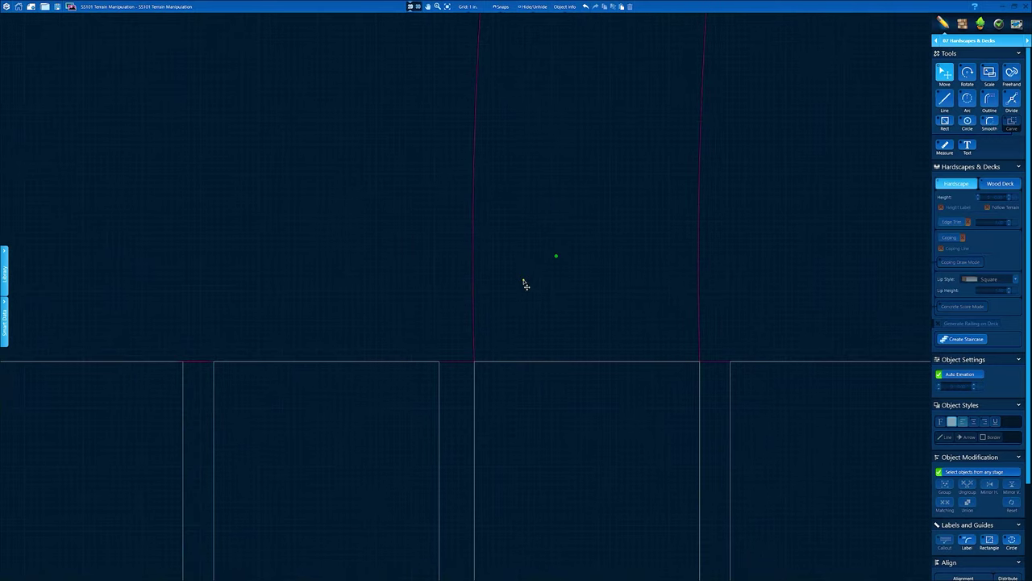
click(499, 7)
click(499, 7)
click(474, 363)
scroll(508, 266, down, 5)
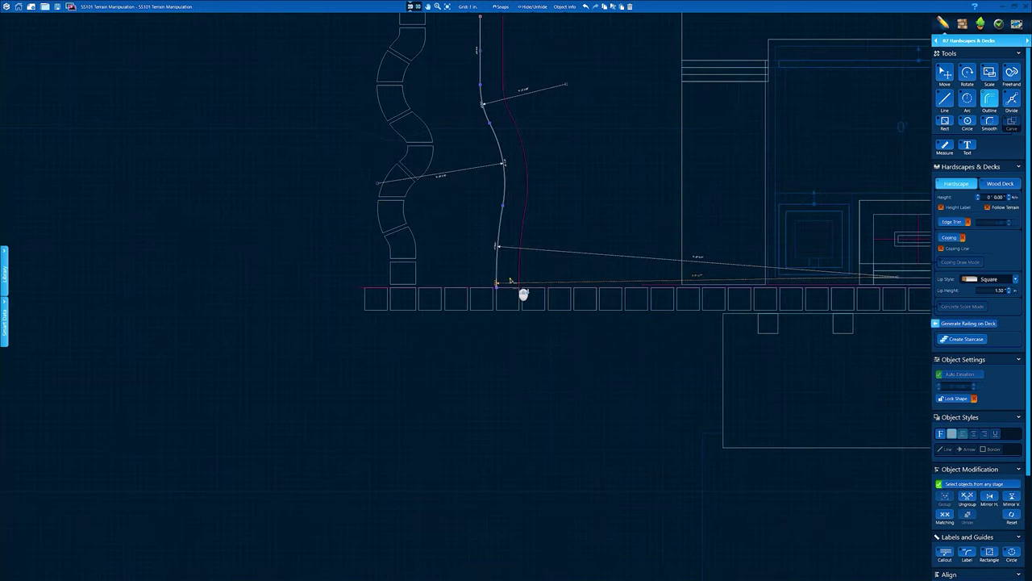
key(Escape)
Step: Select the second path's right guide curve and check up close how its lower end meets the paver row
scroll(509, 279, up, 8)
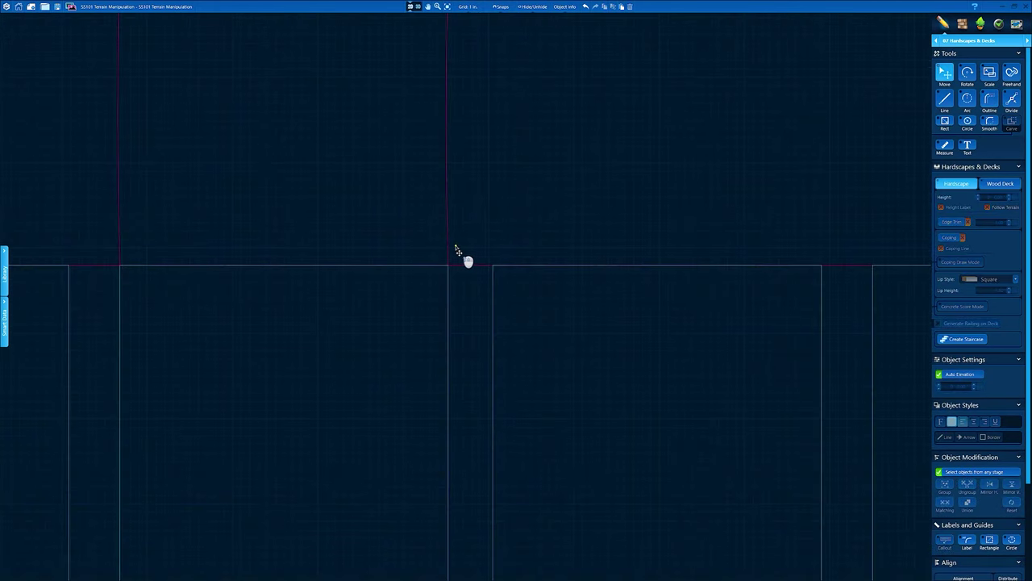
click(448, 252)
scroll(450, 278, up, 3)
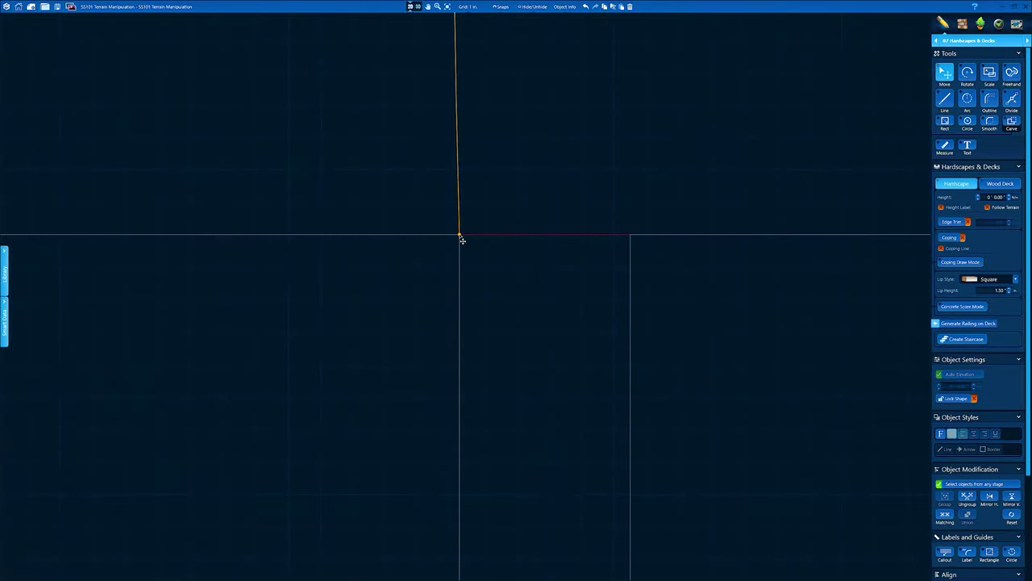
scroll(809, 279, up, 3)
scroll(469, 302, down, 3)
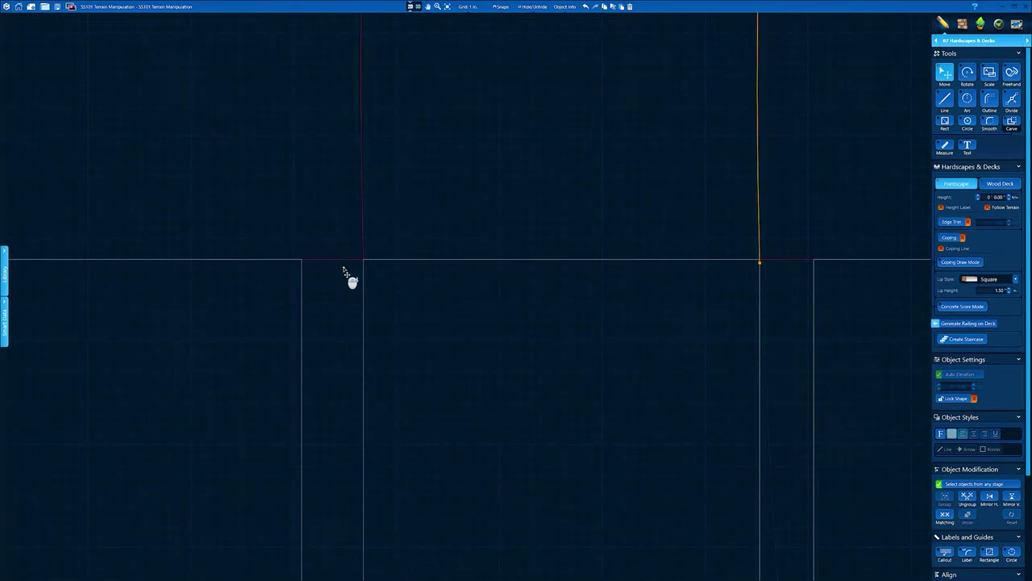